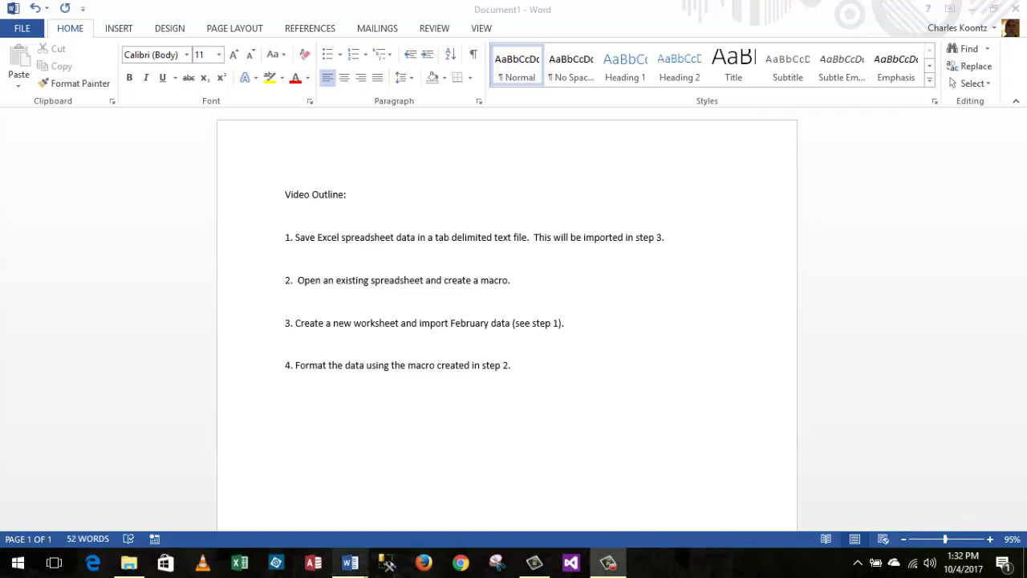
Open FebExportDataForVideo.xlsx from the MacroLabStarterKit folder
{"action": "left_click", "coordinate": [129, 564]}
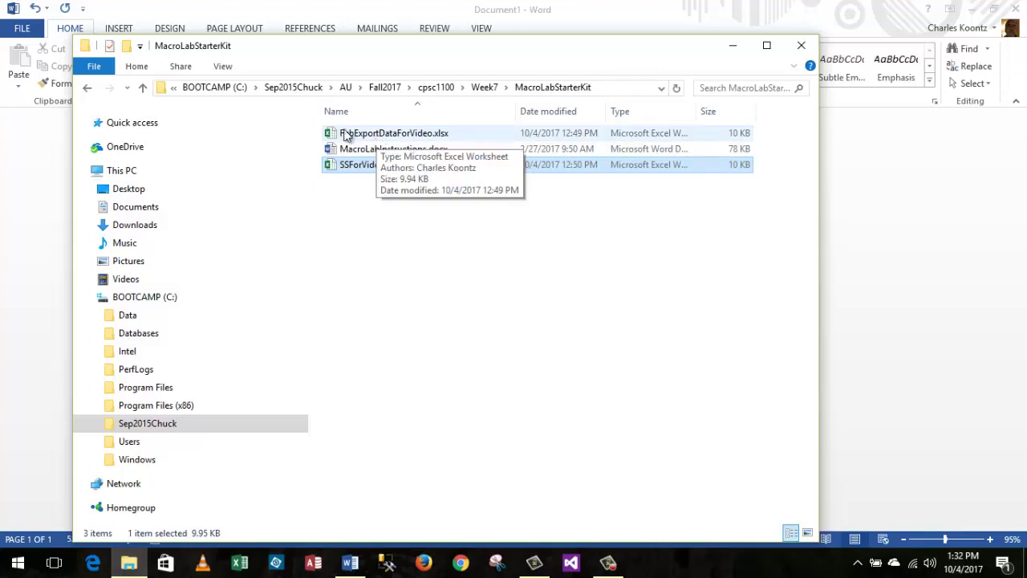
{"action": "left_click", "coordinate": [372, 135]}
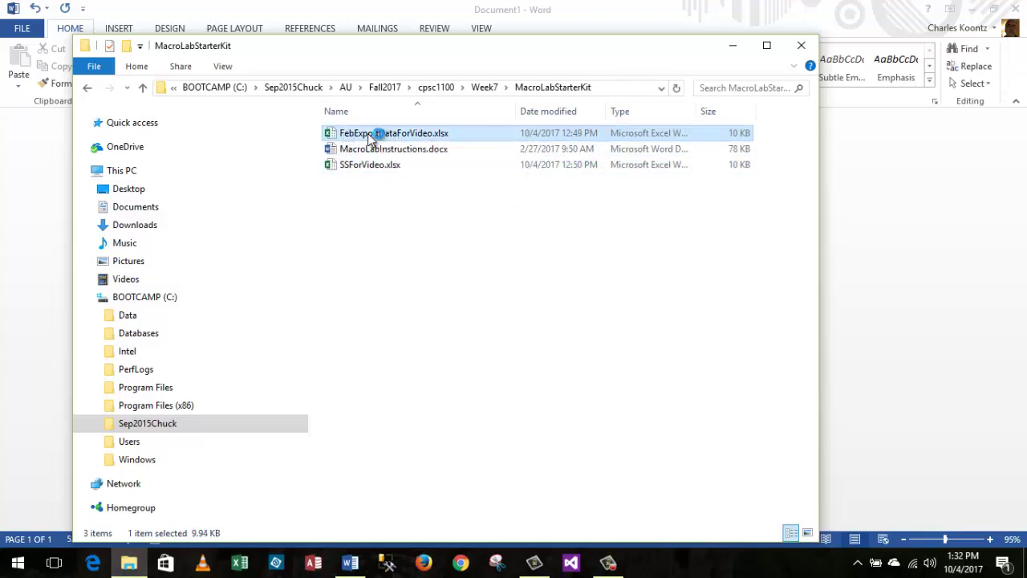
{"action": "double_click", "coordinate": [373, 135]}
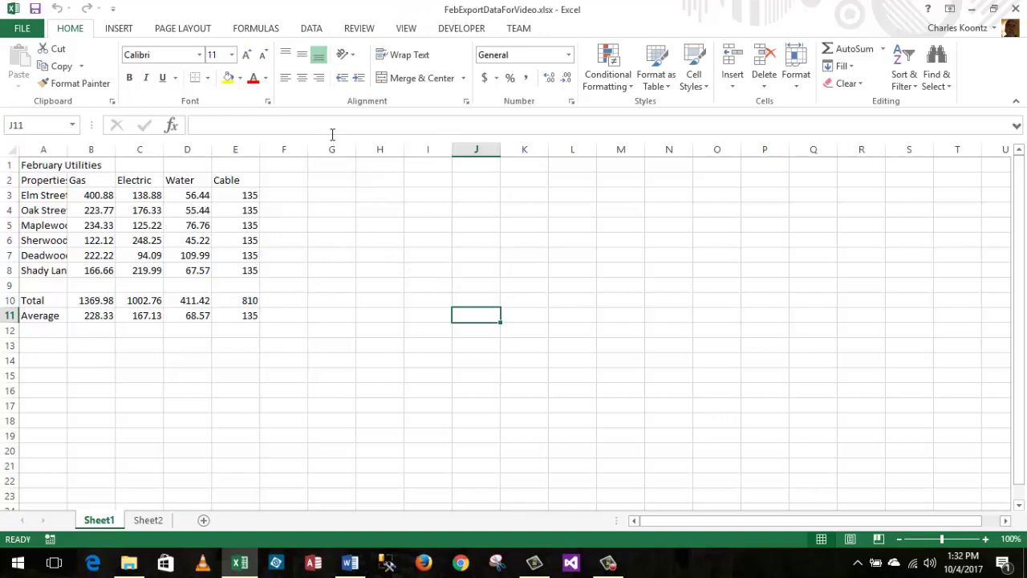
Save the active sheet as the tab-delimited text file FebExportDataForVideo.txt in the MacroLabStarterKit folder, keeping that format
{"action": "left_click", "coordinate": [17, 32]}
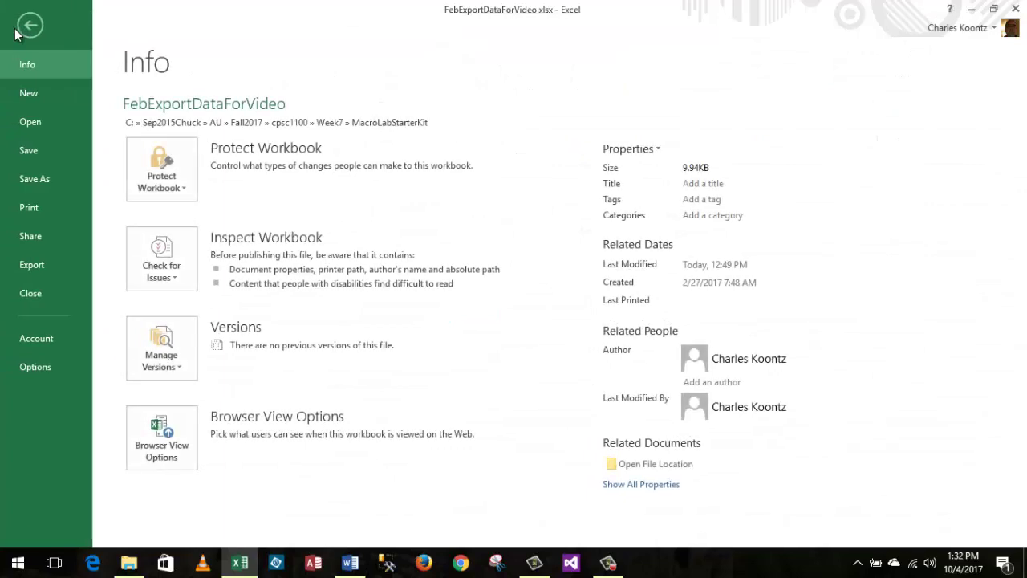
{"action": "left_click", "coordinate": [44, 184]}
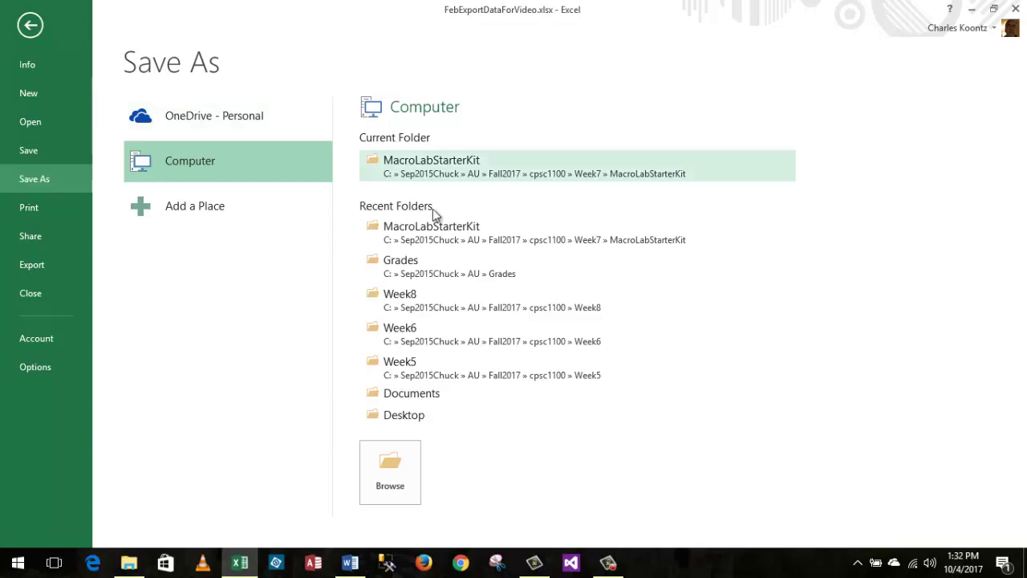
{"action": "left_click", "coordinate": [390, 471]}
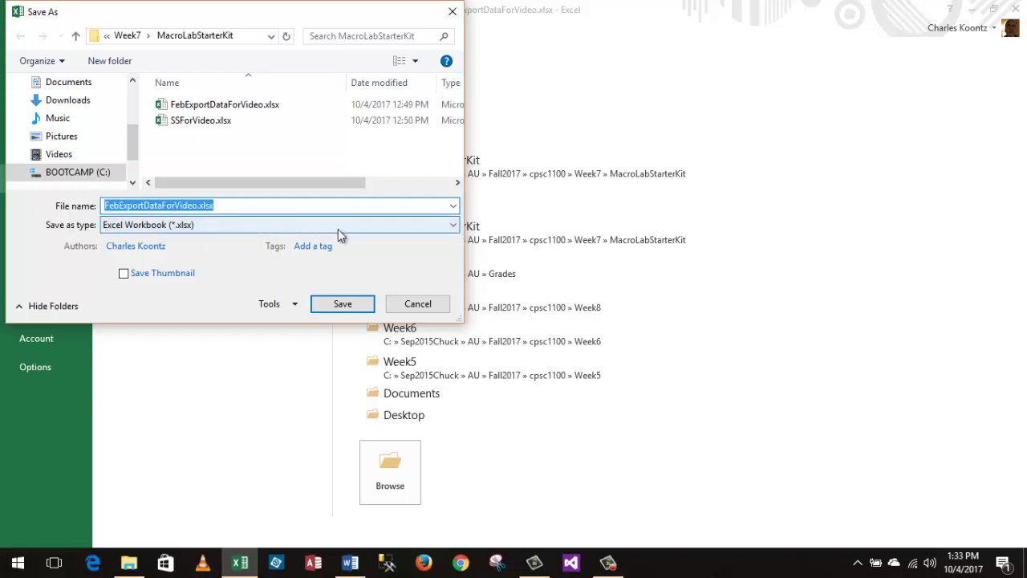
{"action": "left_click", "coordinate": [454, 227]}
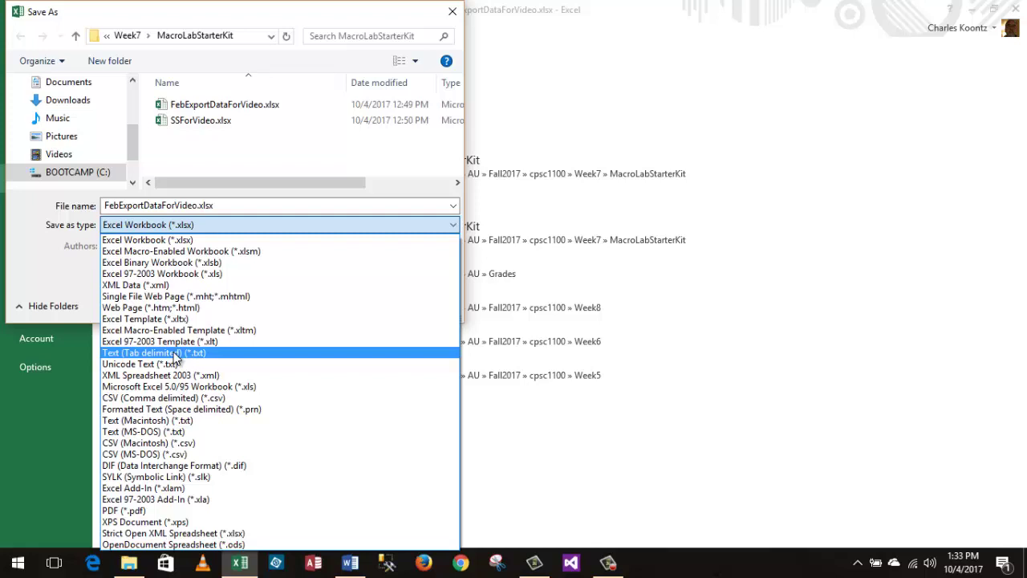
{"action": "left_click", "coordinate": [174, 353]}
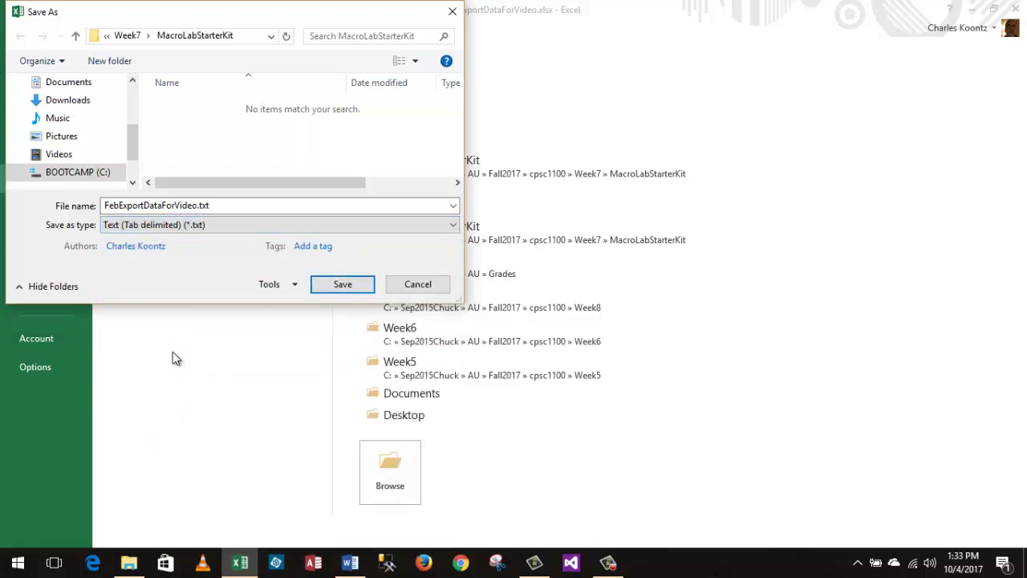
{"action": "left_click", "coordinate": [343, 287]}
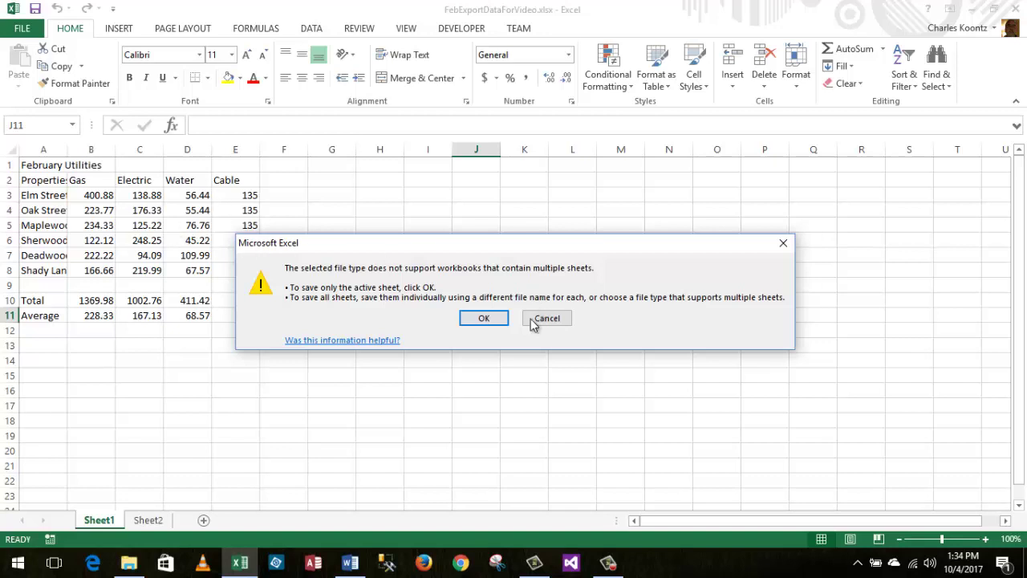
{"action": "left_click", "coordinate": [500, 322]}
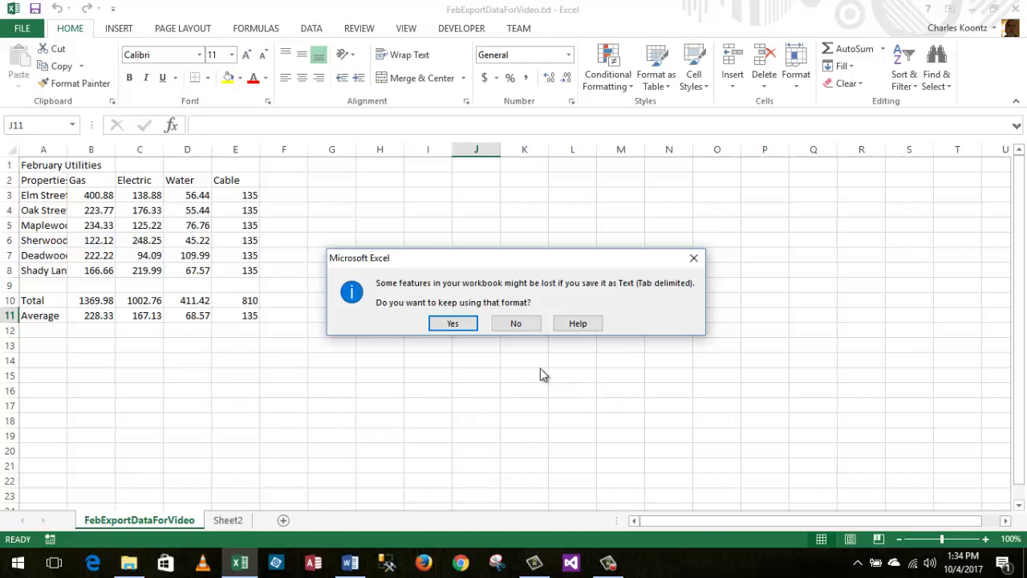
{"action": "left_click", "coordinate": [462, 325]}
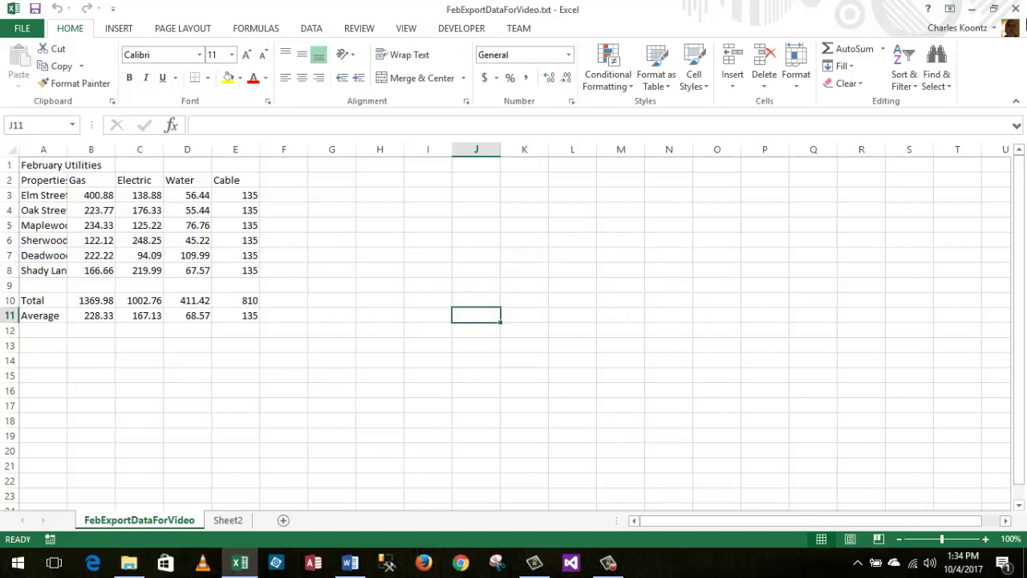
Close the workbook without saving it again and check the exported data in FebExportDataForVideo.txt
{"action": "left_click", "coordinate": [1017, 10]}
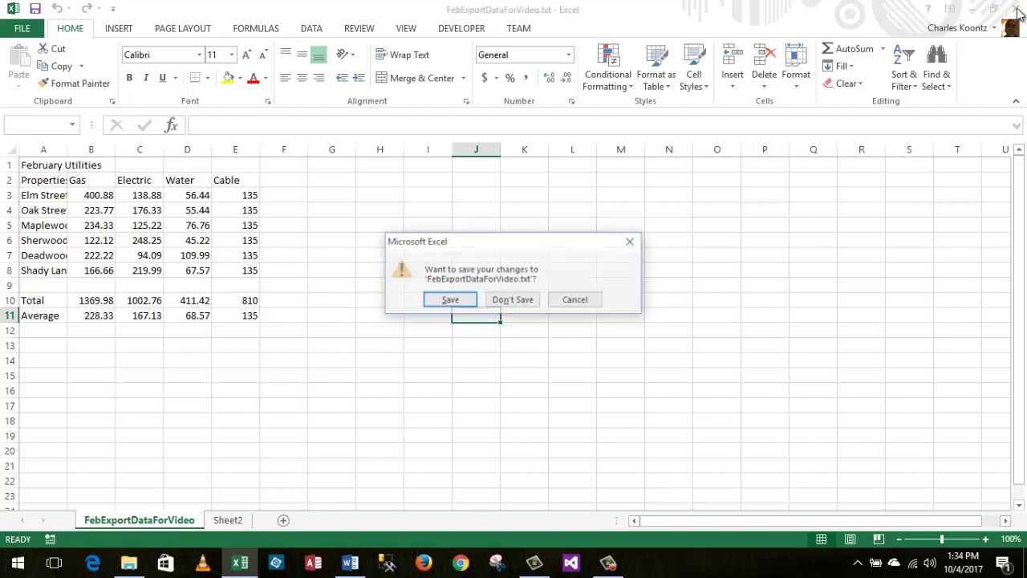
{"action": "left_click", "coordinate": [521, 300]}
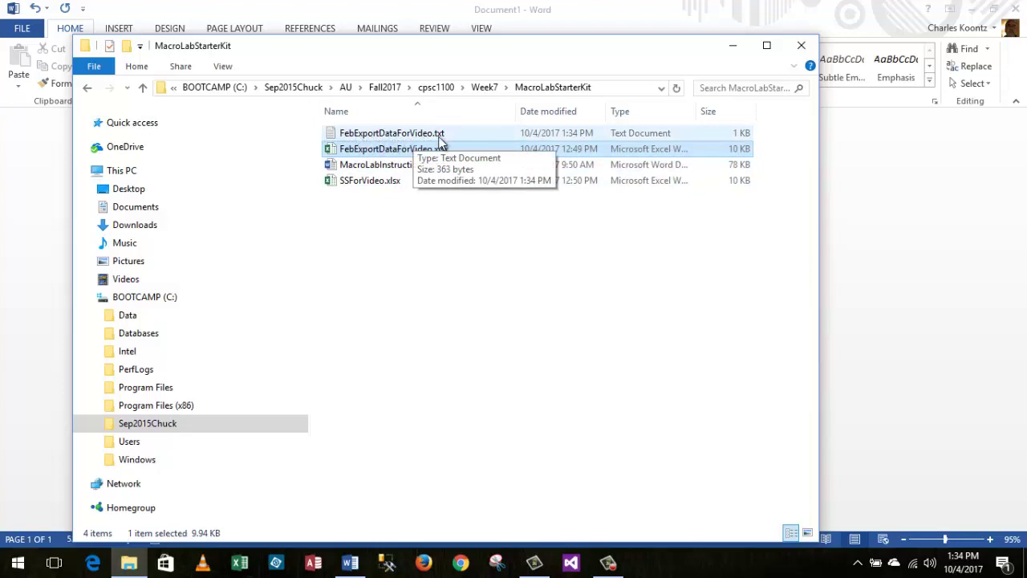
{"action": "double_click", "coordinate": [345, 134]}
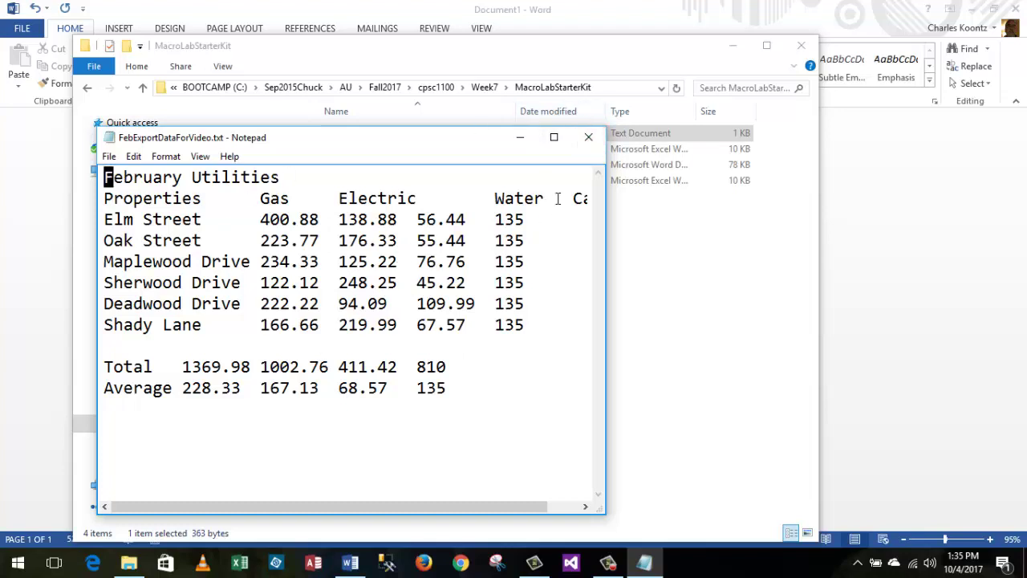
{"action": "left_click", "coordinate": [590, 141]}
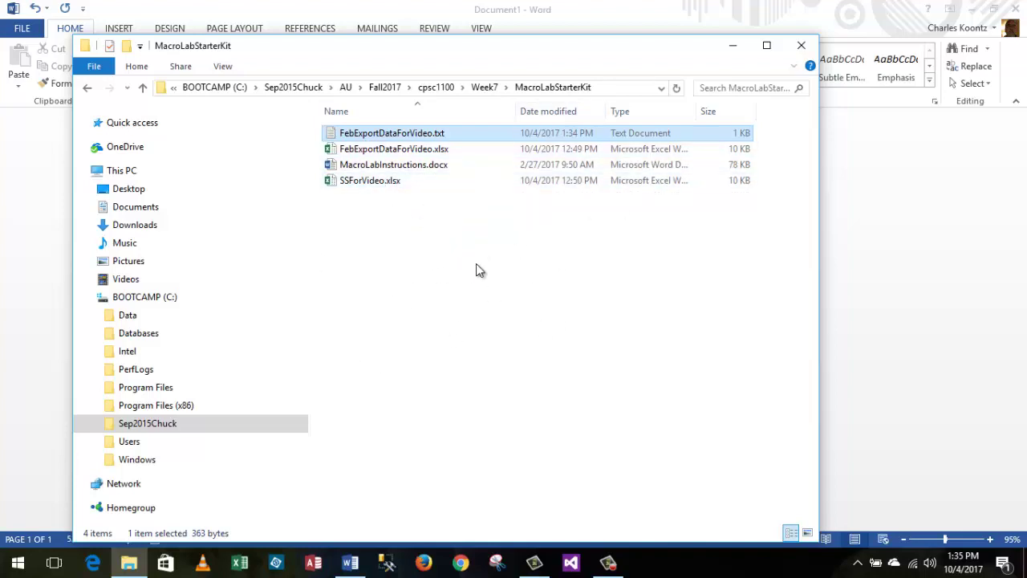
Open SSForVideo.xlsx and select cell A1 on the January2017 sheet
{"action": "double_click", "coordinate": [366, 181]}
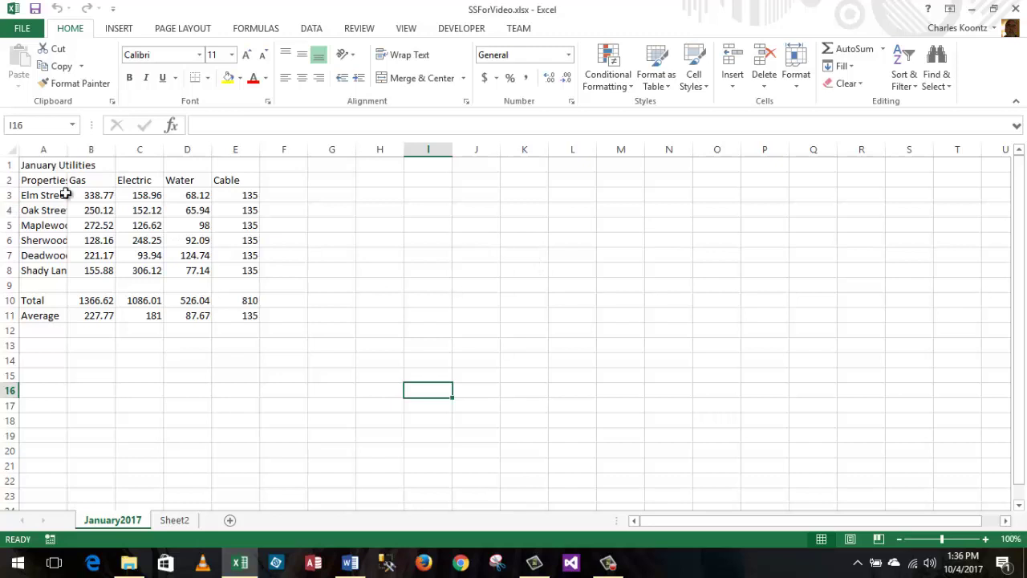
{"action": "left_click", "coordinate": [58, 166]}
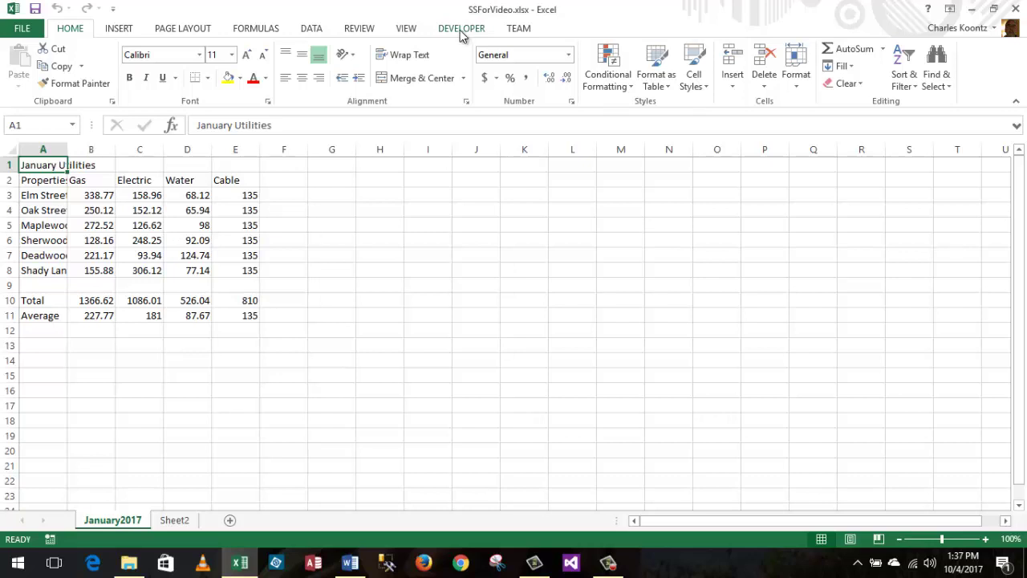
Set up a new macro recording named MacroFormatPropertyData, stored in This Workbook
{"action": "left_click", "coordinate": [461, 30]}
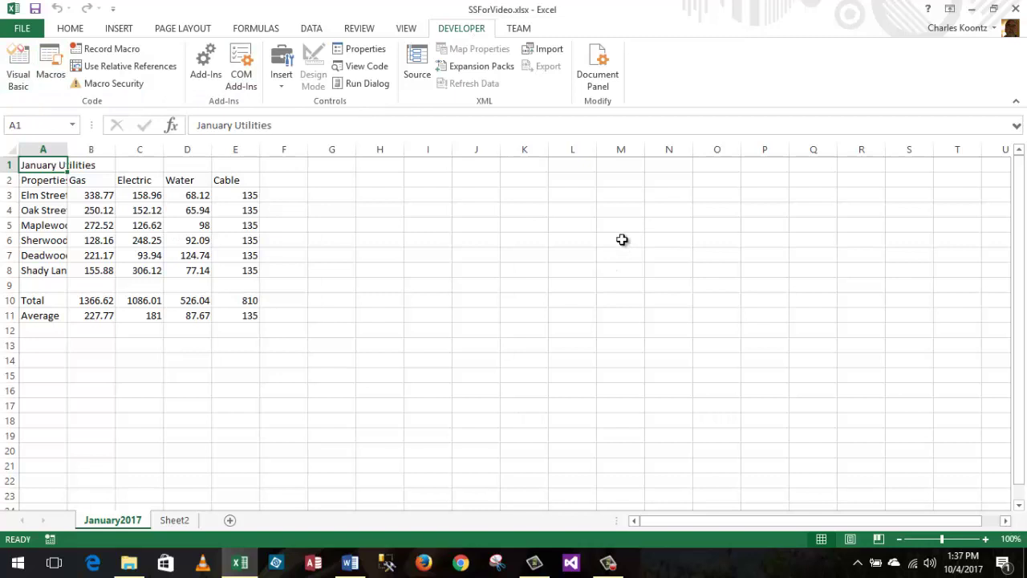
{"action": "left_click", "coordinate": [106, 57]}
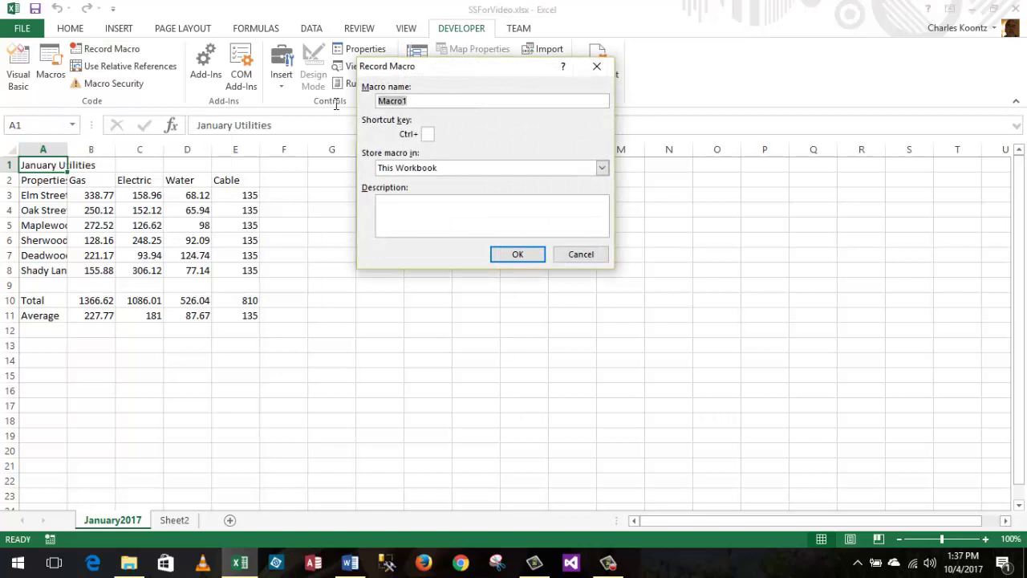
{"action": "type", "text": "MacroForma"}
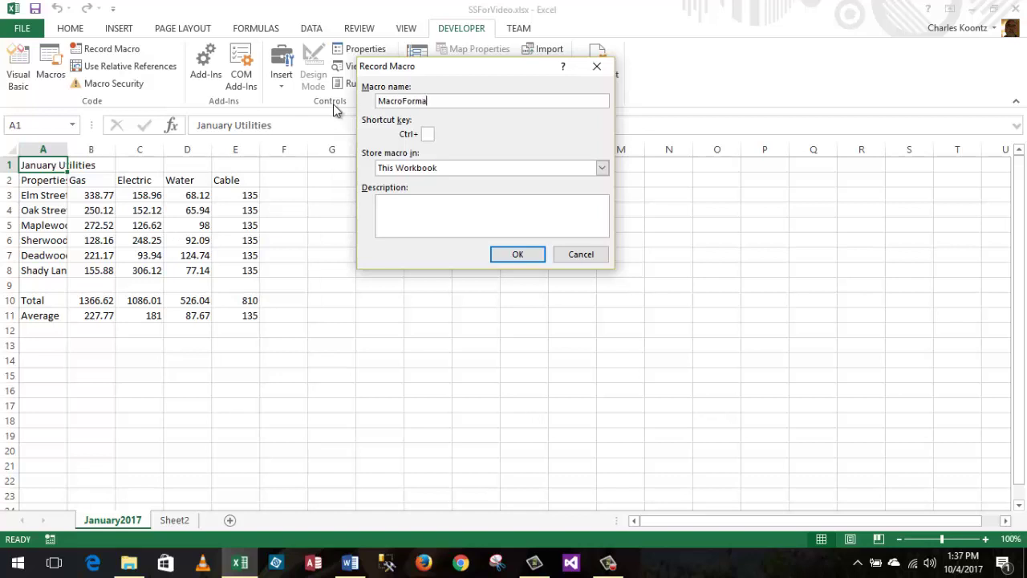
{"action": "type", "text": "tPropertyData"}
{"action": "left_click", "coordinate": [602, 168]}
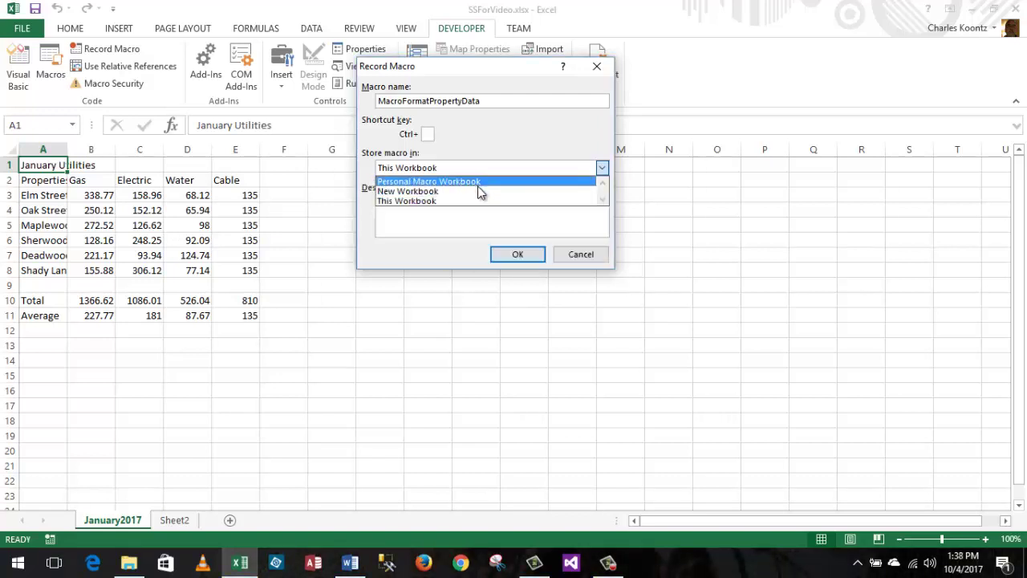
{"action": "left_click", "coordinate": [428, 201]}
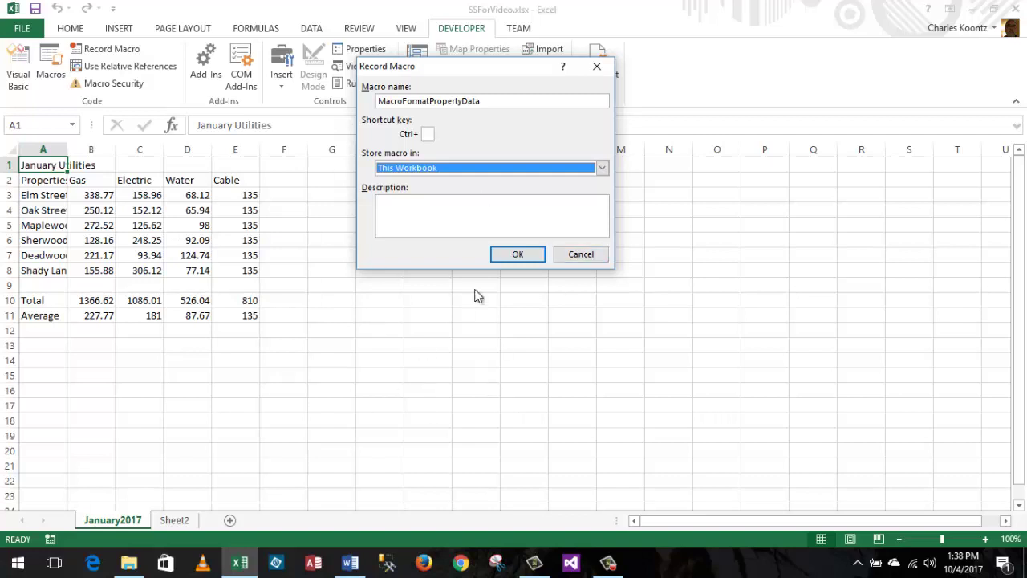
Describe the macro as "Formats monthly property data imported from text files", assign it Ctrl+Shift+P and start recording
{"action": "left_click", "coordinate": [408, 208]}
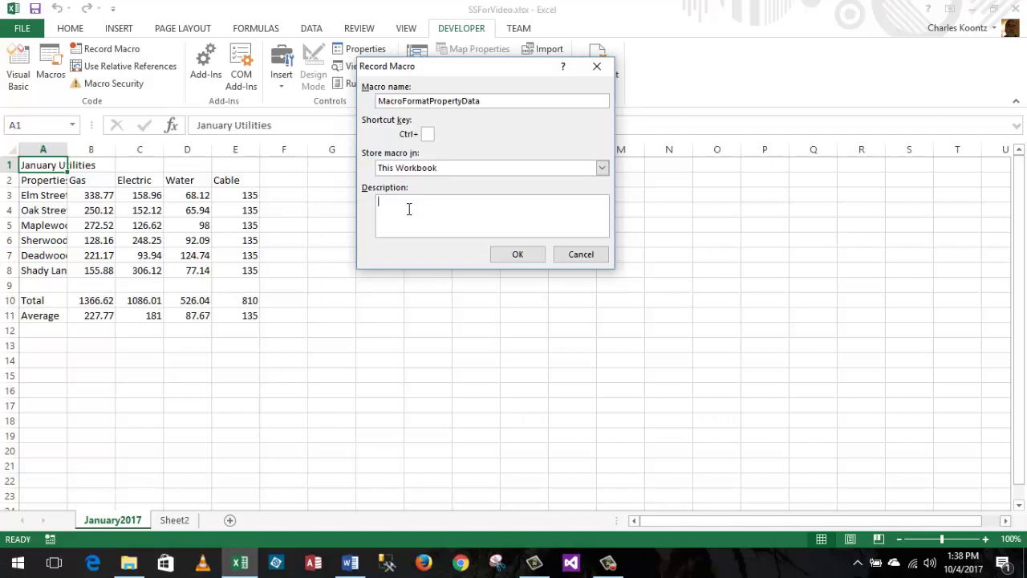
{"action": "type", "text": "Formats monthly property data imported f"}
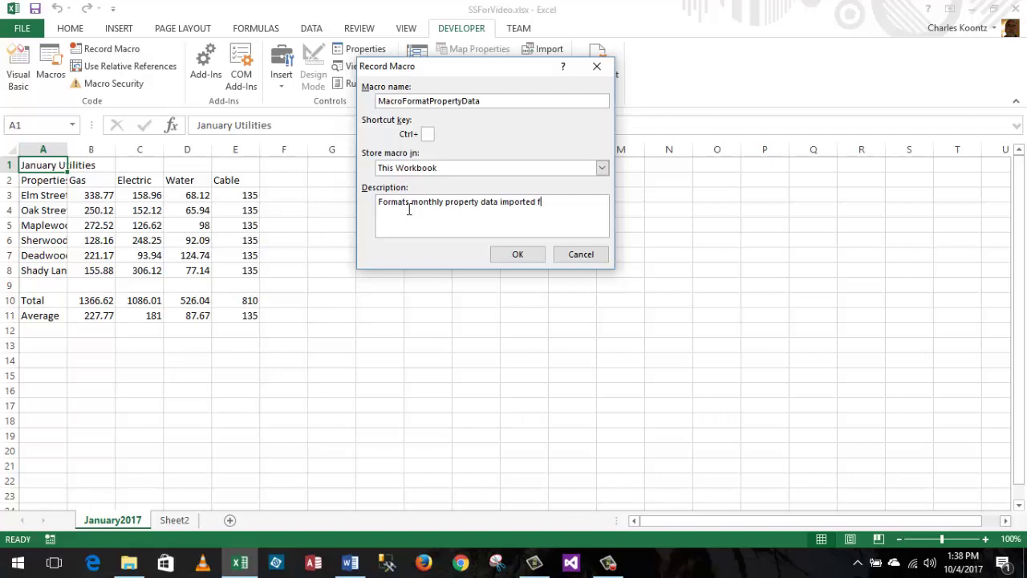
{"action": "type", "text": "rom text files"}
{"action": "left_click", "coordinate": [428, 134]}
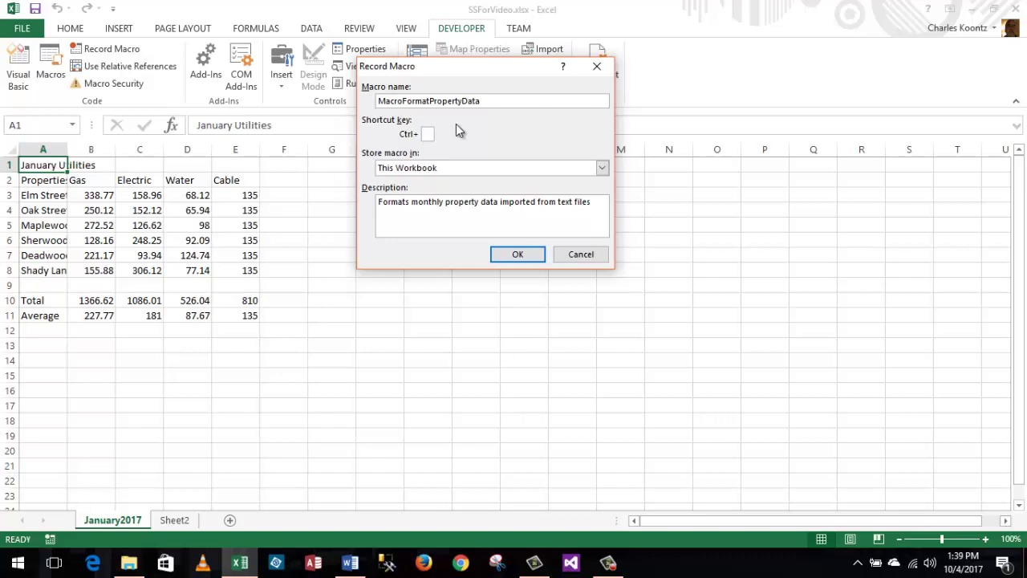
{"action": "type", "text": "P"}
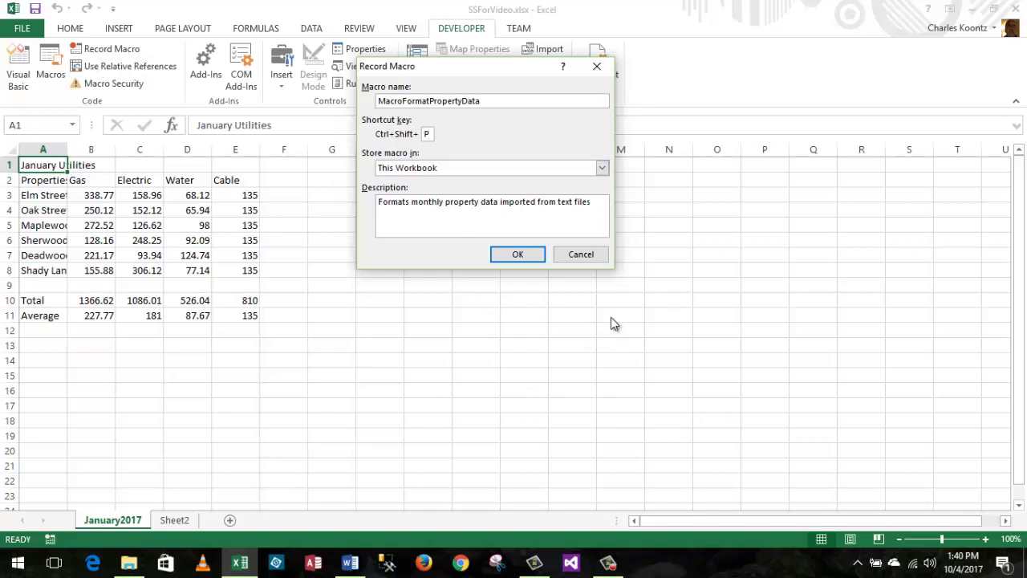
{"action": "left_click", "coordinate": [530, 254]}
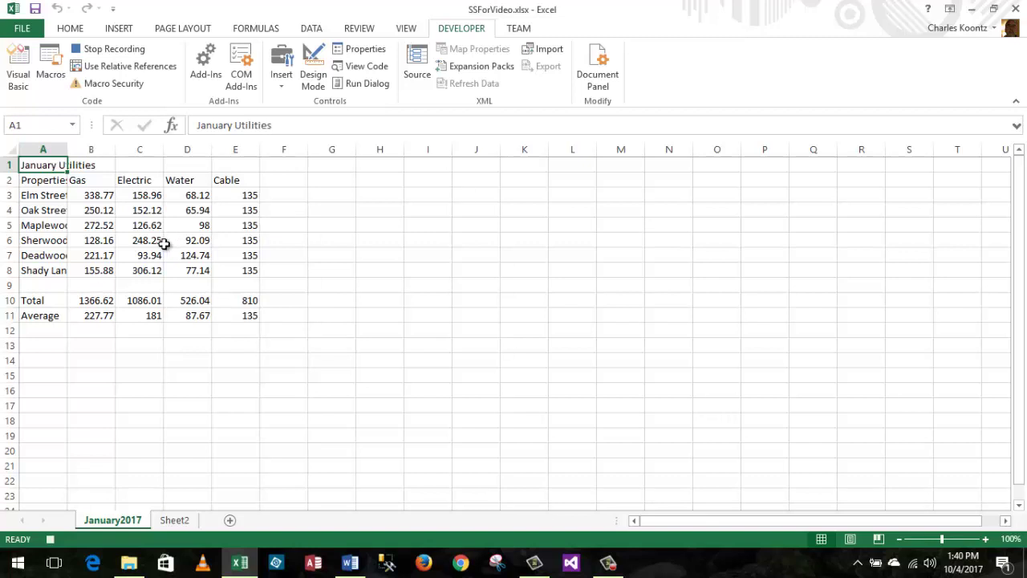
Apply the dollar Accounting number format to the utility amounts in B3:E11
{"action": "left_click_drag", "start_coordinate": [97, 197], "coordinate": [248, 310]}
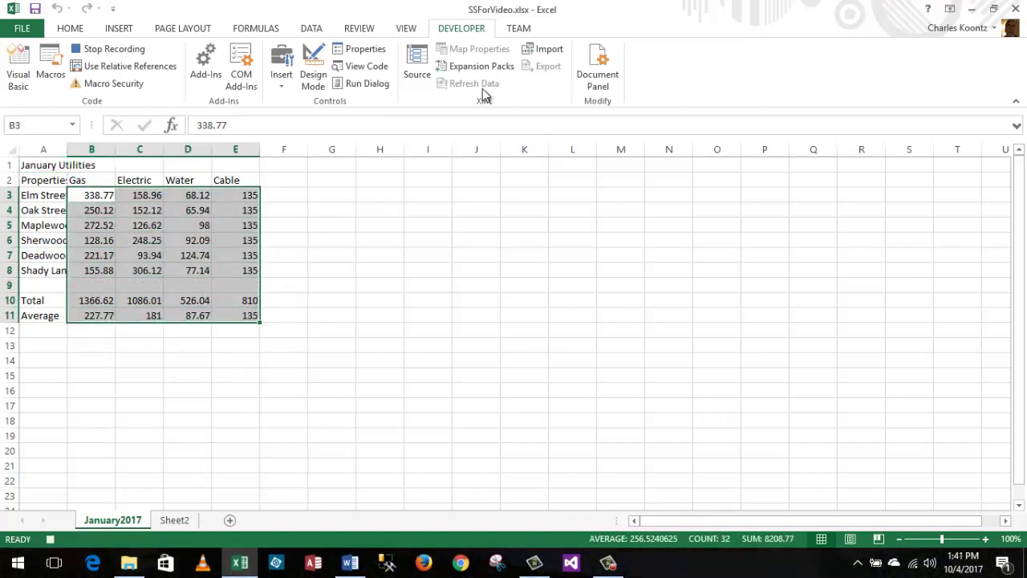
{"action": "left_click", "coordinate": [71, 30]}
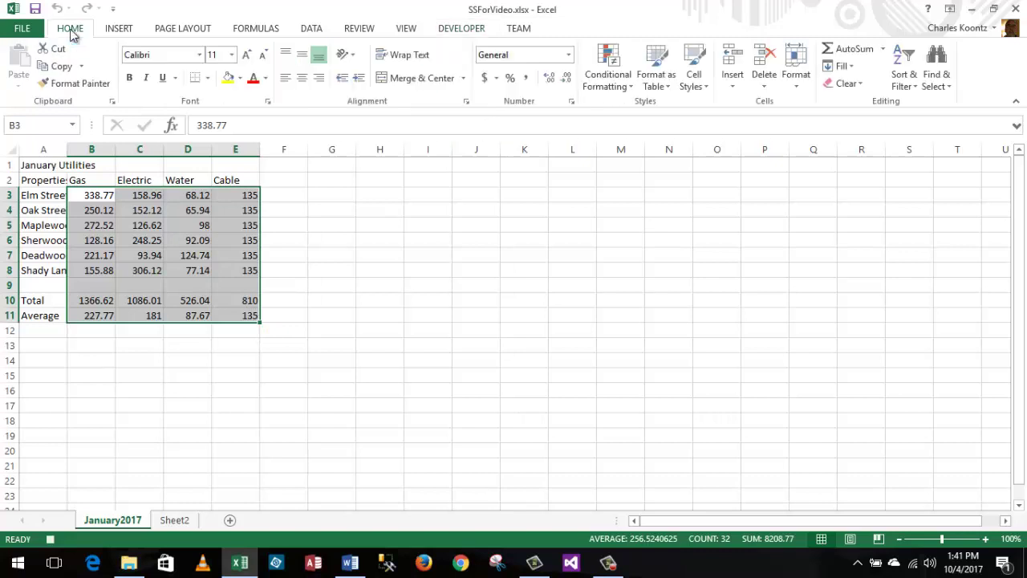
{"action": "left_click", "coordinate": [484, 78]}
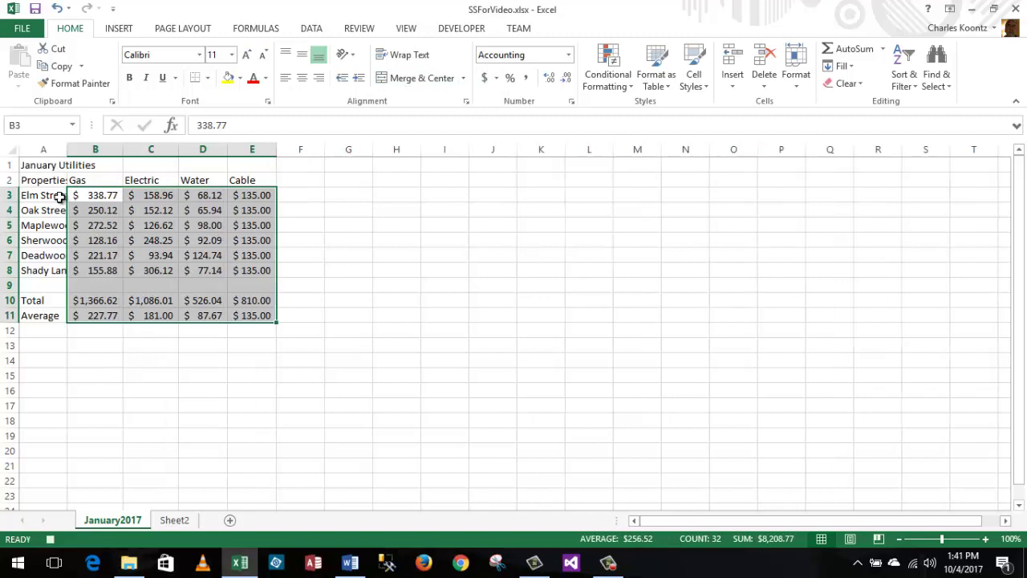
Set the width of columns A through E to 20
{"action": "left_click", "coordinate": [39, 165]}
{"action": "left_click_drag", "start_coordinate": [39, 164], "coordinate": [247, 170]}
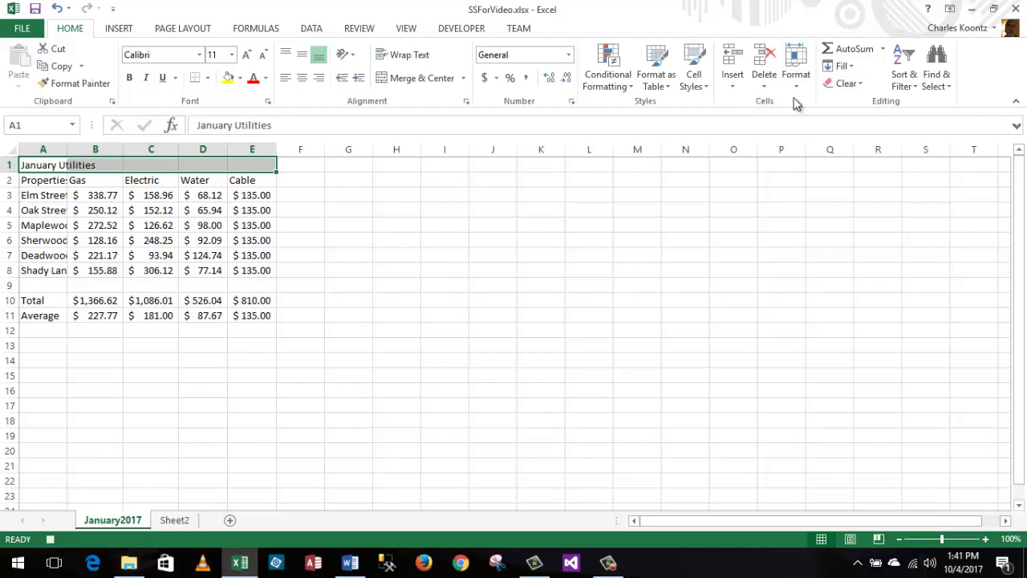
{"action": "left_click", "coordinate": [798, 67]}
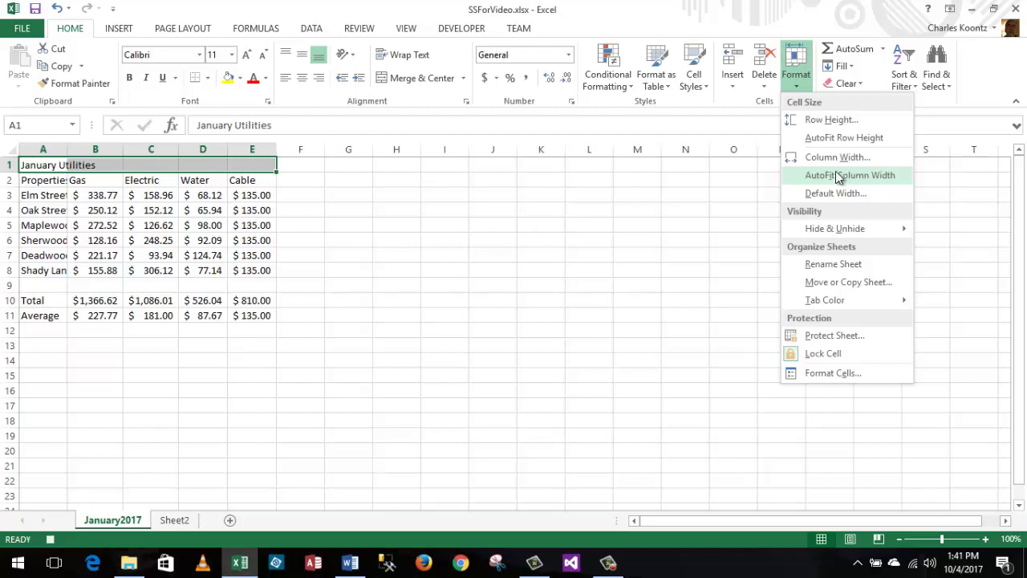
{"action": "left_click", "coordinate": [838, 158]}
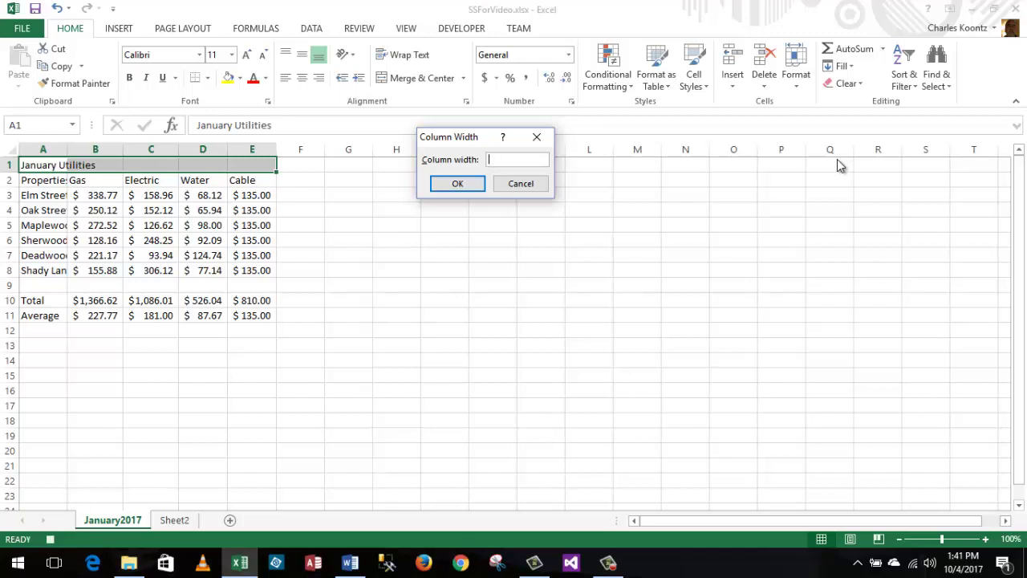
{"action": "type", "text": "20"}
{"action": "left_click", "coordinate": [458, 185]}
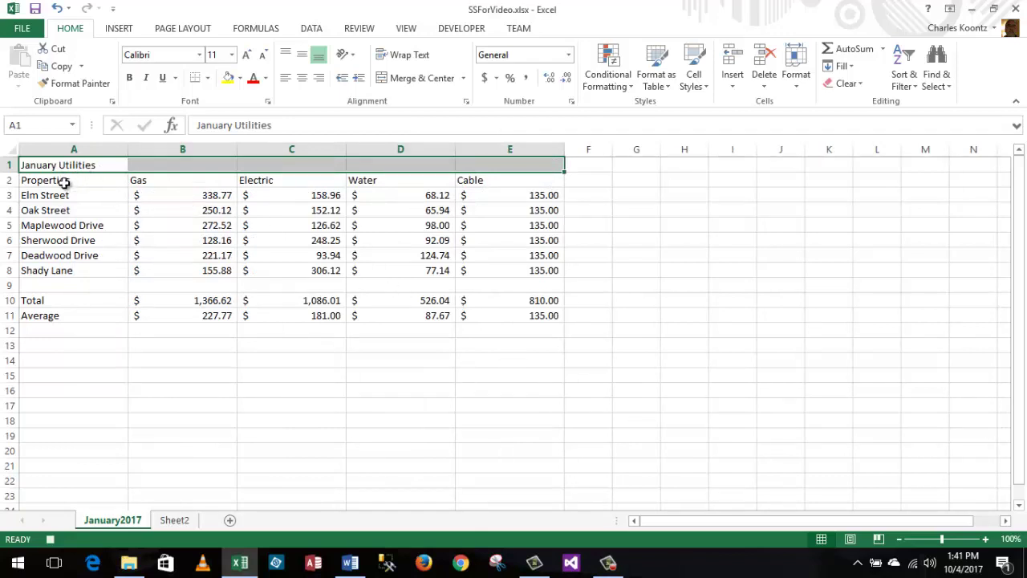
Right-align the Gas, Electric, Water and Cable headings in B2:E2
{"action": "left_click_drag", "start_coordinate": [152, 178], "coordinate": [499, 187]}
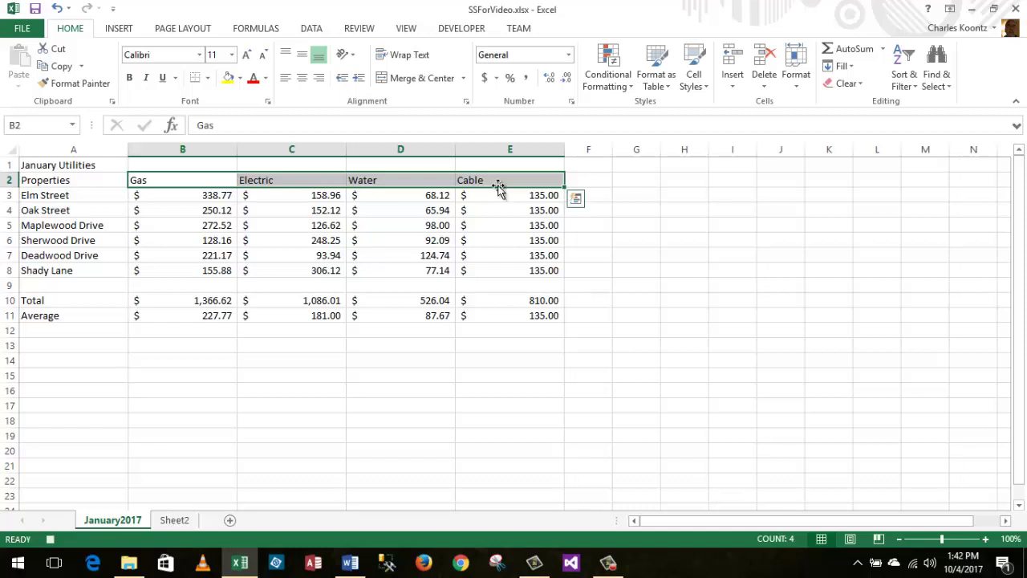
{"action": "left_click", "coordinate": [319, 82]}
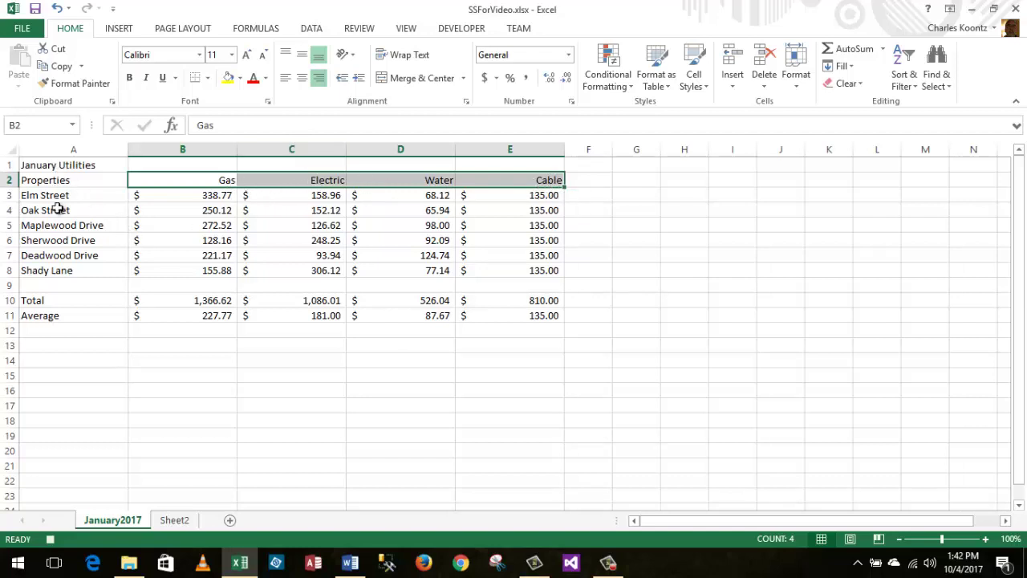
{"action": "left_click", "coordinate": [59, 179]}
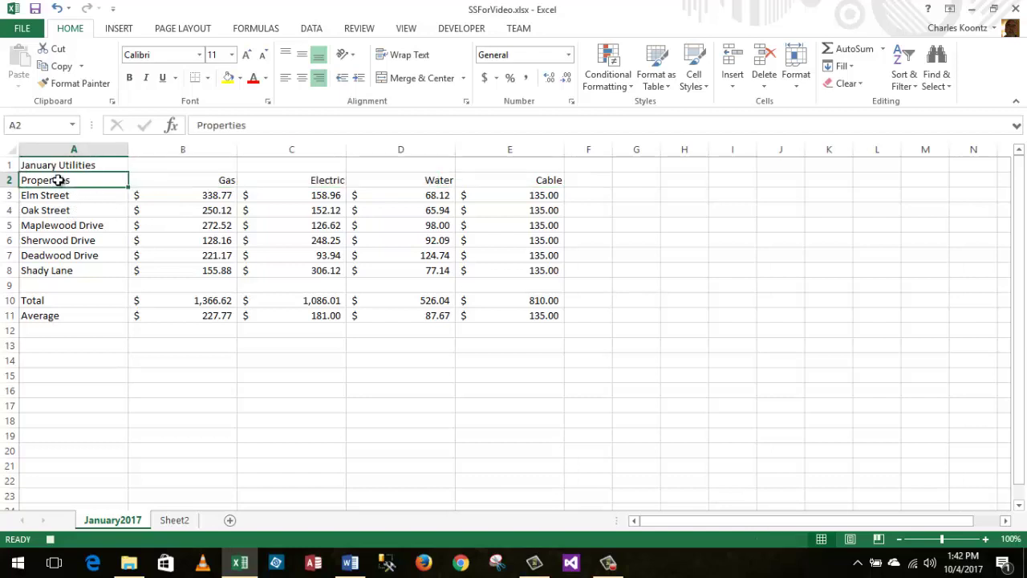
Bold the title and heading rows in A1:E2 and the Total and Average rows in A10:E11
{"action": "left_click_drag", "start_coordinate": [50, 165], "coordinate": [518, 180]}
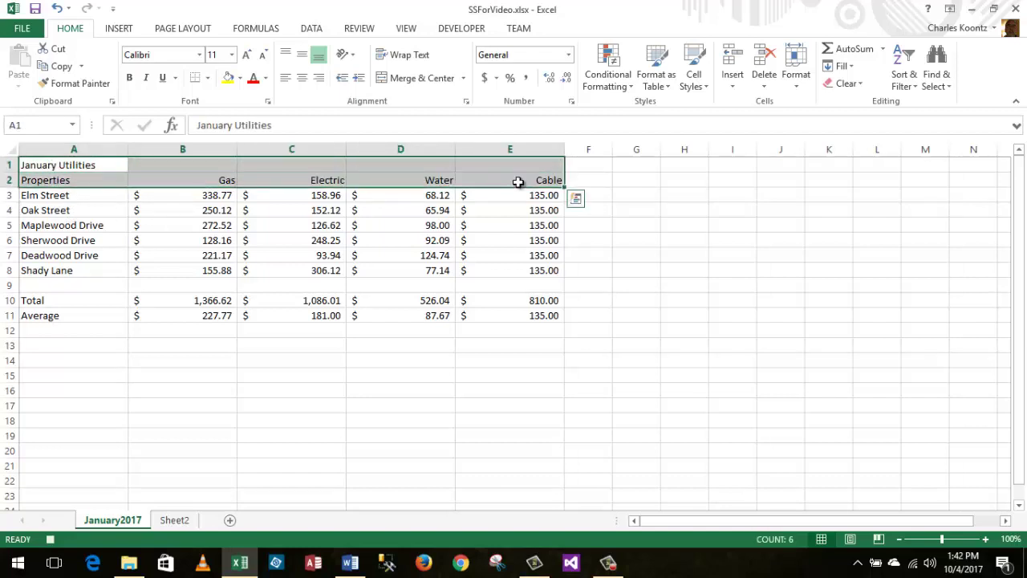
{"action": "left_click", "coordinate": [132, 78]}
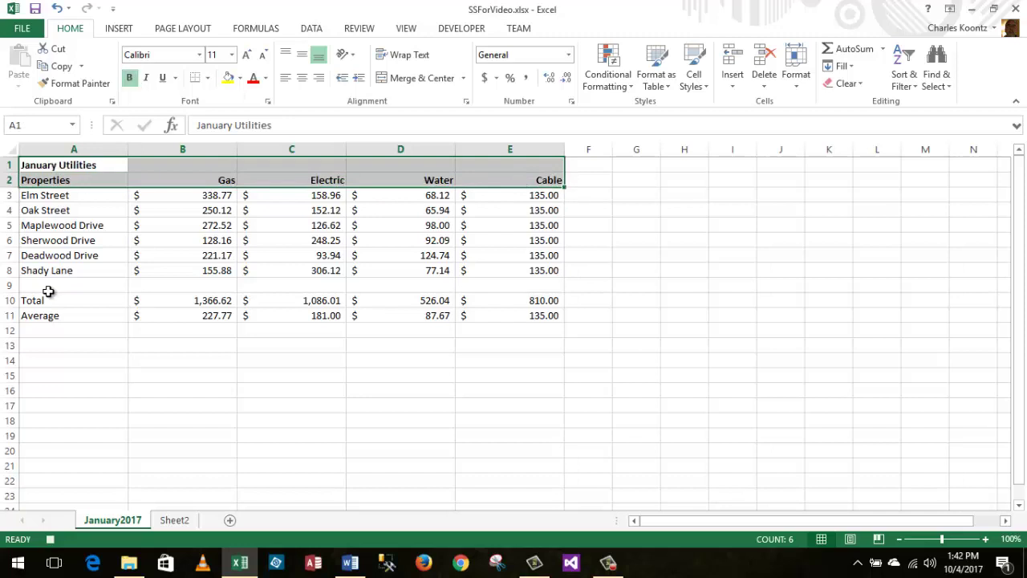
{"action": "left_click_drag", "start_coordinate": [29, 300], "coordinate": [501, 321]}
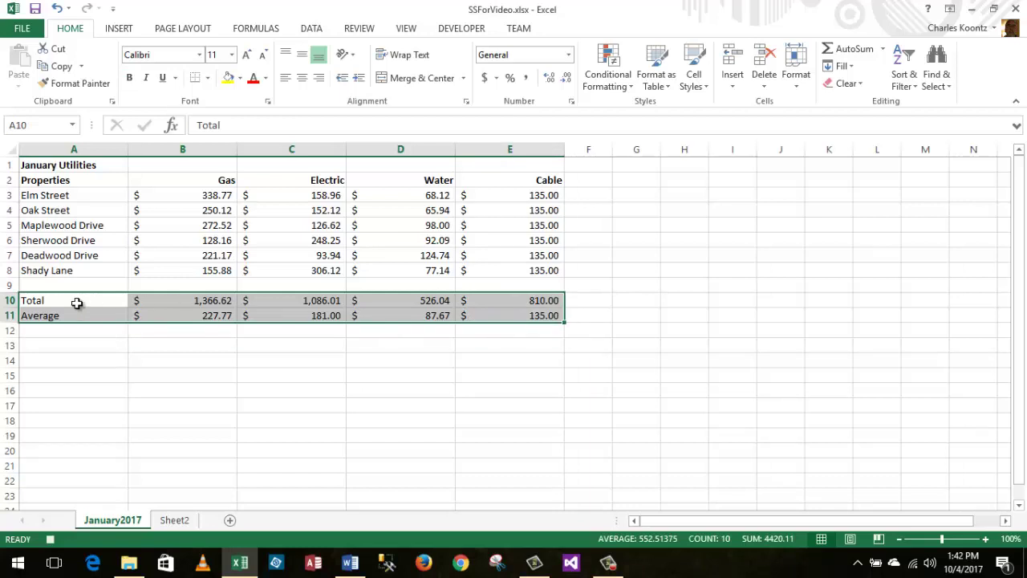
{"action": "left_click", "coordinate": [130, 77]}
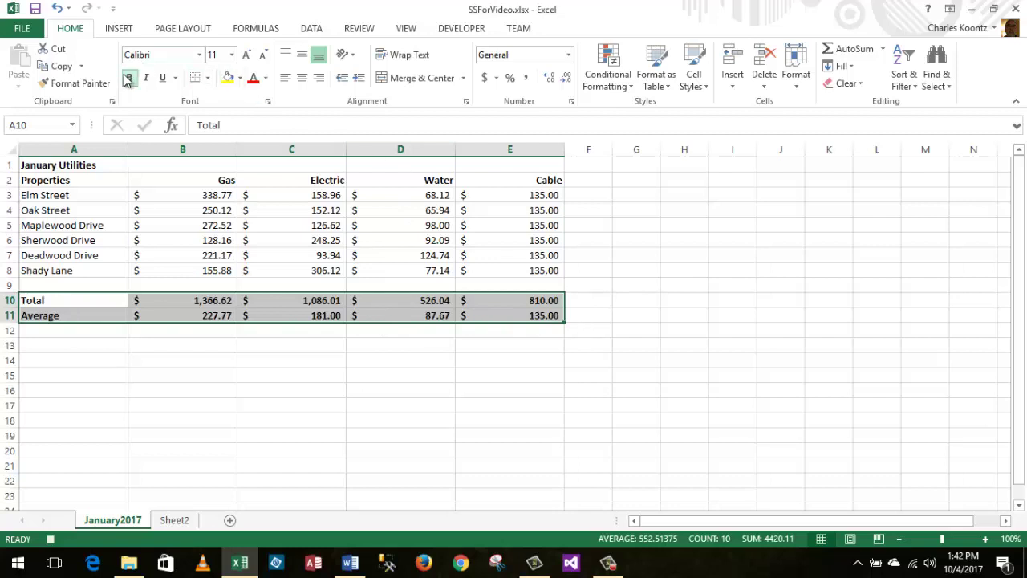
{"action": "left_click", "coordinate": [718, 238]}
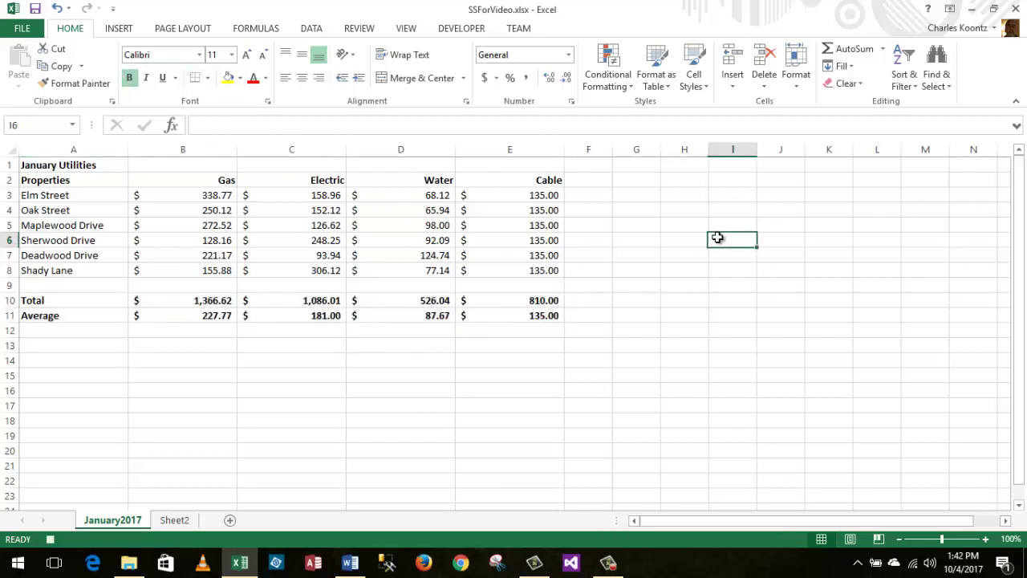
Set the January Utilities title to font size 14 and merge and center it across A1:E1
{"action": "left_click", "coordinate": [57, 165]}
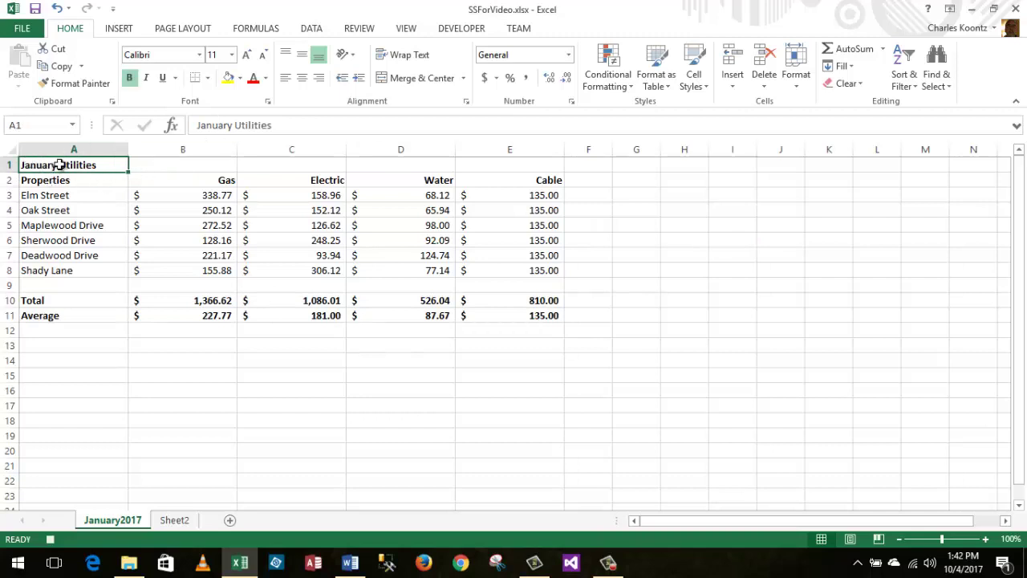
{"action": "left_click", "coordinate": [231, 54]}
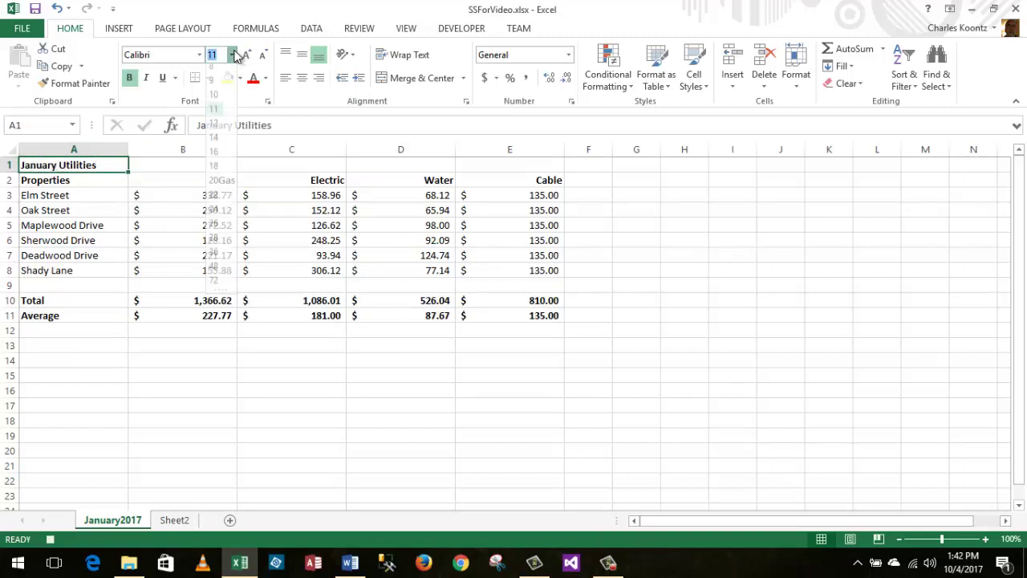
{"action": "left_click", "coordinate": [213, 143]}
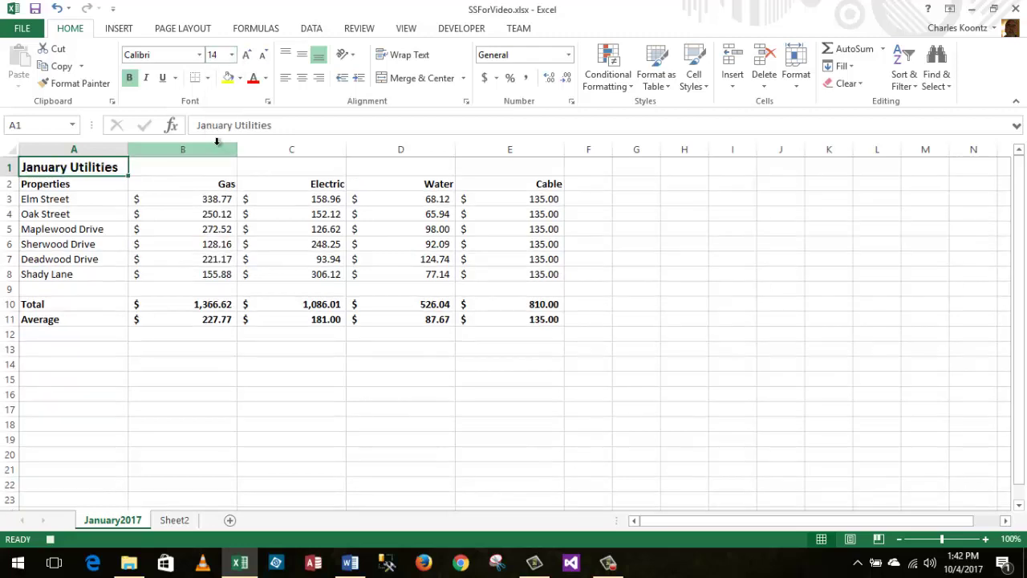
{"action": "left_click", "coordinate": [235, 384]}
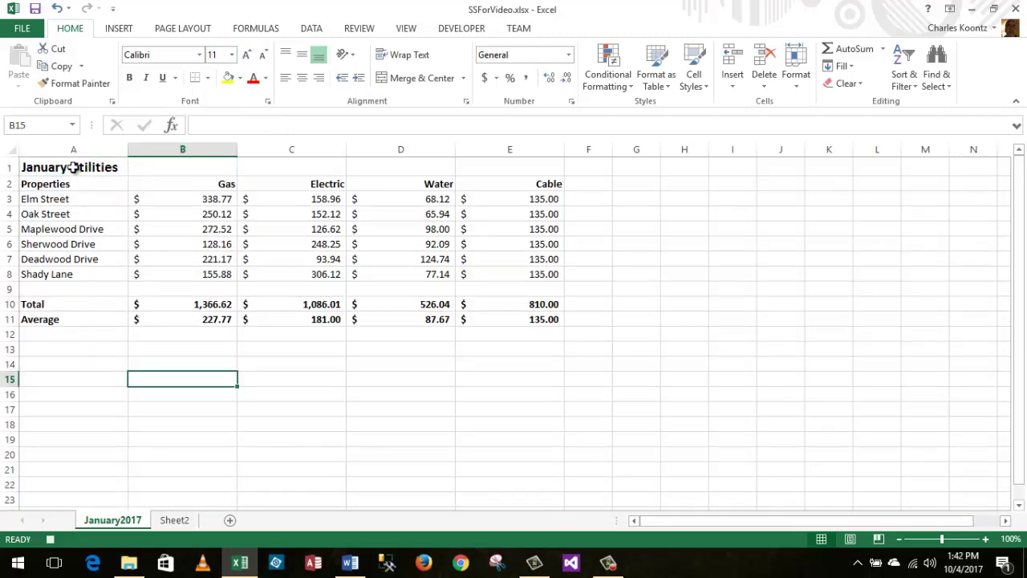
{"action": "left_click_drag", "start_coordinate": [73, 165], "coordinate": [505, 163]}
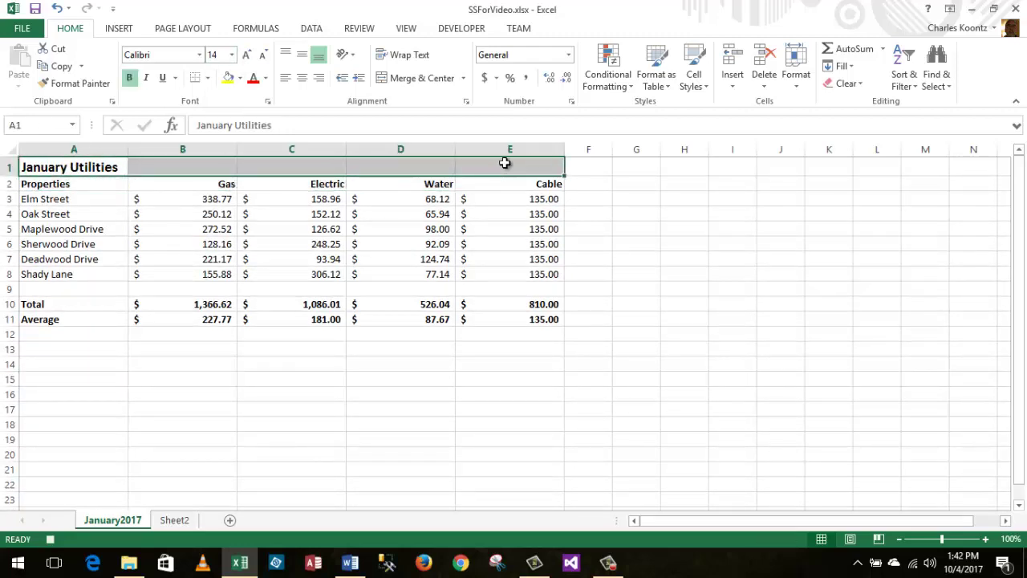
{"action": "left_click", "coordinate": [385, 80]}
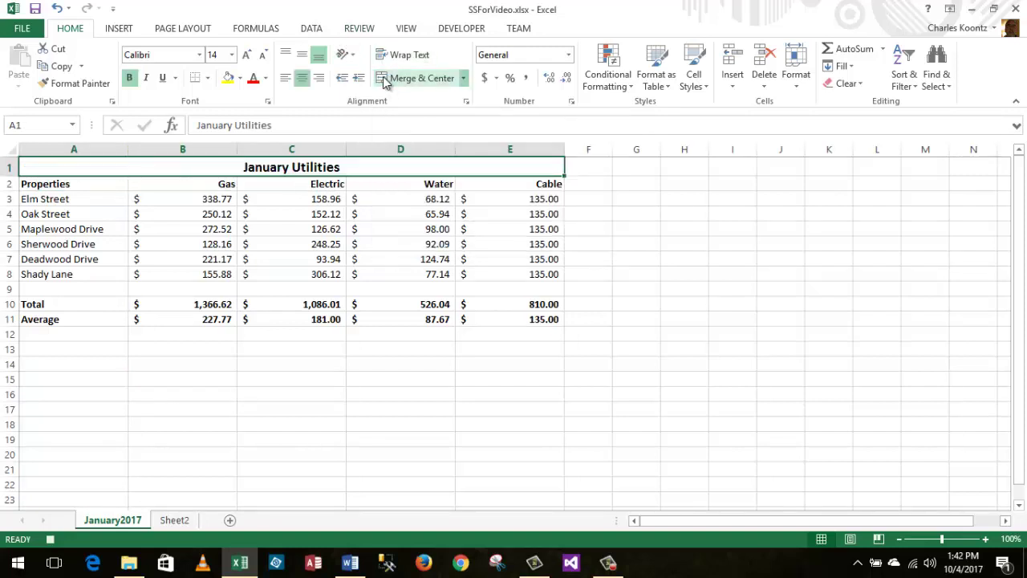
{"action": "left_click", "coordinate": [430, 468]}
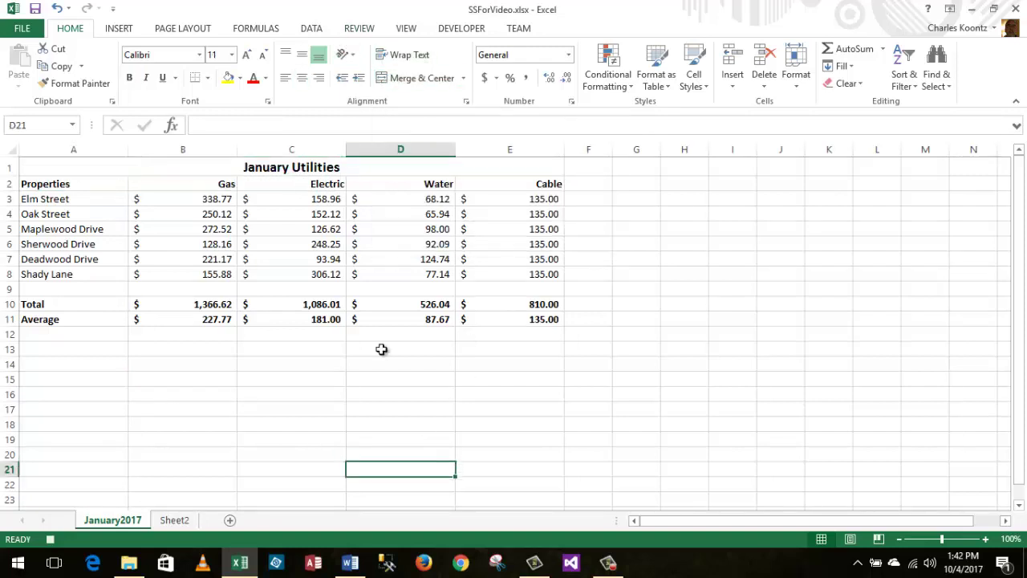
Change the font color of the property amounts in B3:E8 to the standard Blue
{"action": "left_click", "coordinate": [199, 200]}
{"action": "left_click_drag", "start_coordinate": [286, 201], "coordinate": [511, 277]}
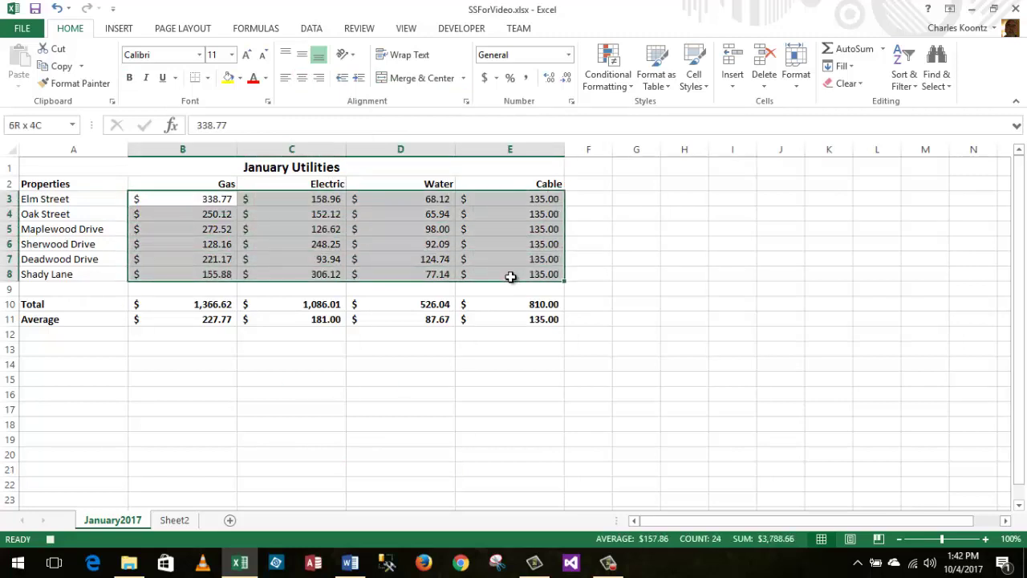
{"action": "left_click_drag", "start_coordinate": [510, 275], "coordinate": [511, 275]}
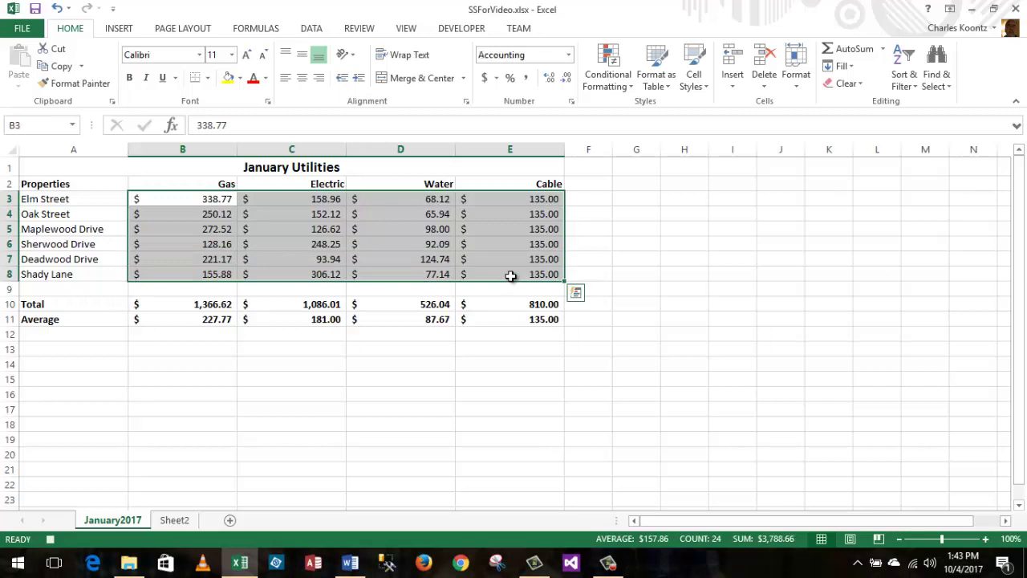
{"action": "left_click", "coordinate": [264, 77]}
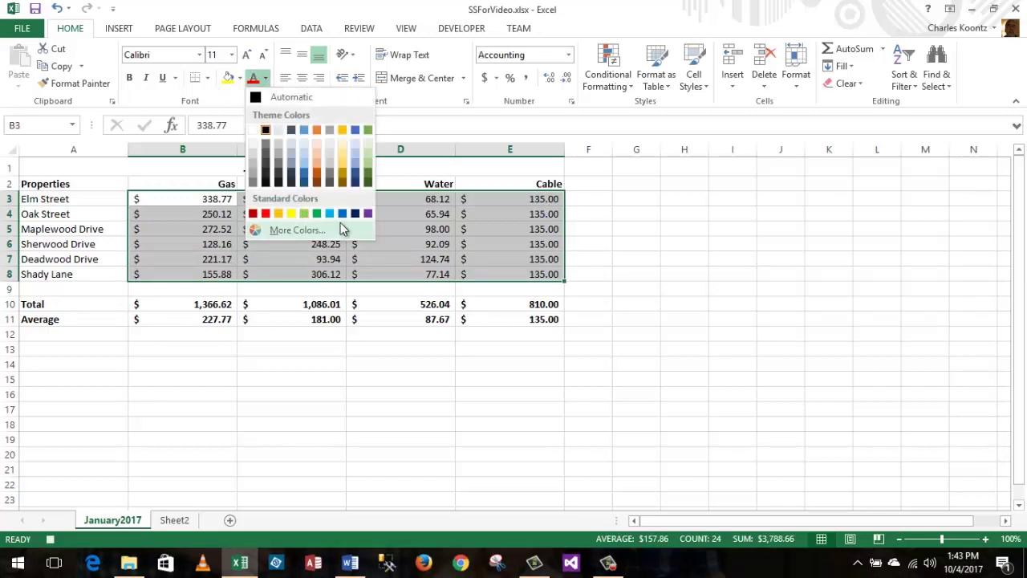
{"action": "key", "text": "Escape"}
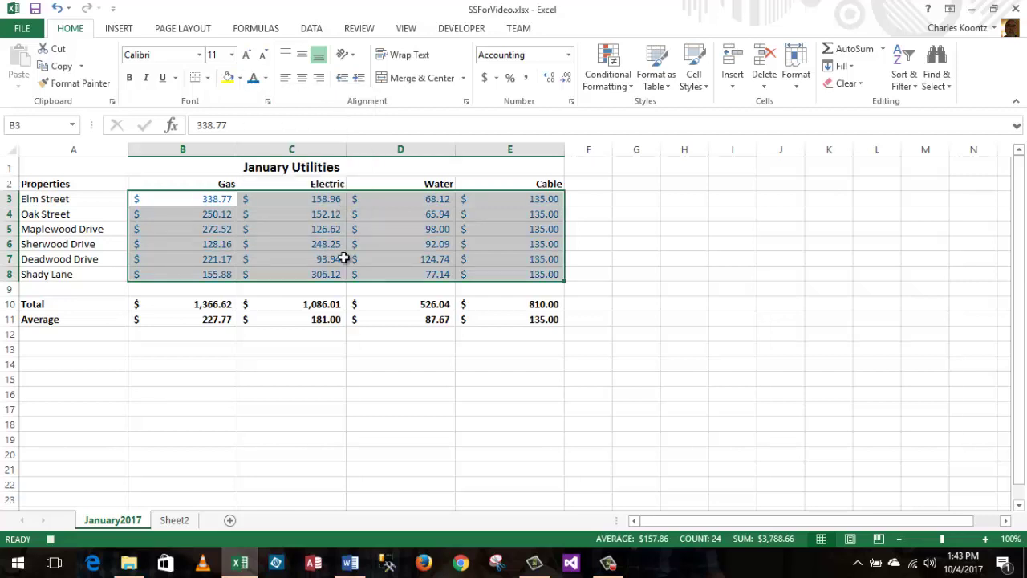
{"action": "left_click", "coordinate": [389, 383]}
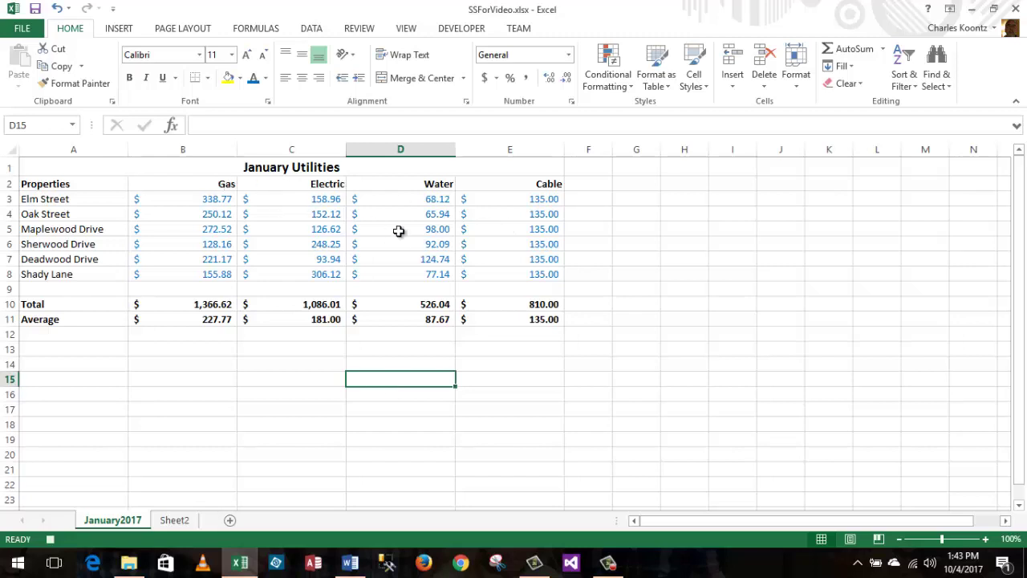
Apply gradient-fill Blue Data Bar conditional formatting to the property amounts in B3:E8
{"action": "left_click", "coordinate": [220, 199]}
{"action": "left_click_drag", "start_coordinate": [220, 199], "coordinate": [514, 275]}
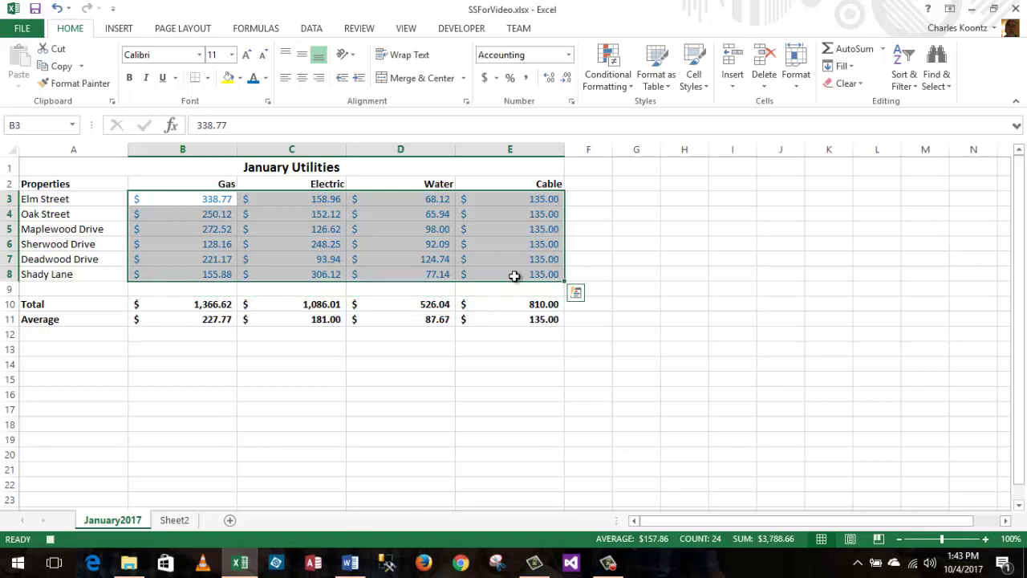
{"action": "left_click", "coordinate": [616, 76]}
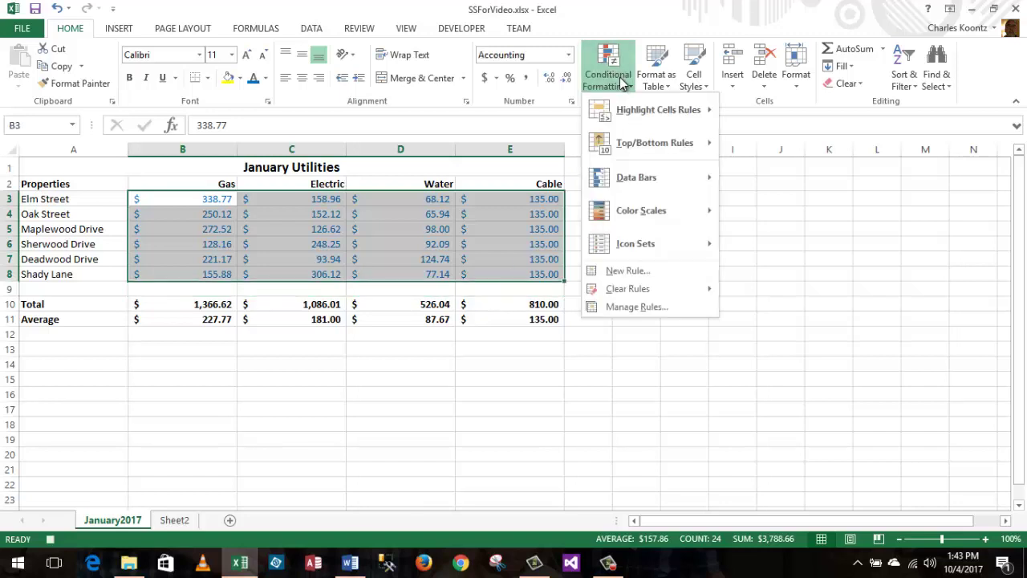
{"action": "mouse_move", "coordinate": [641, 189]}
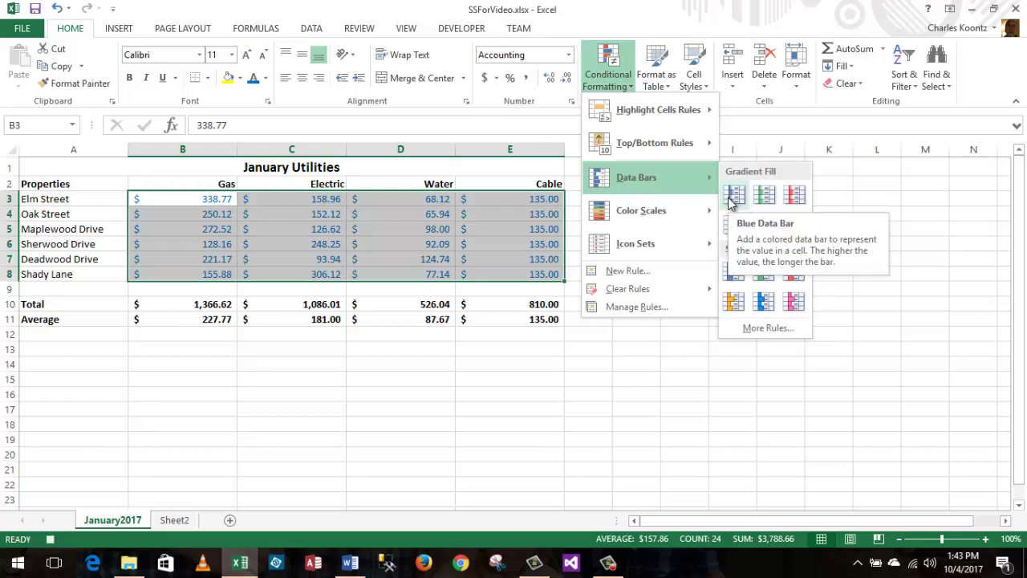
{"action": "left_click", "coordinate": [733, 196]}
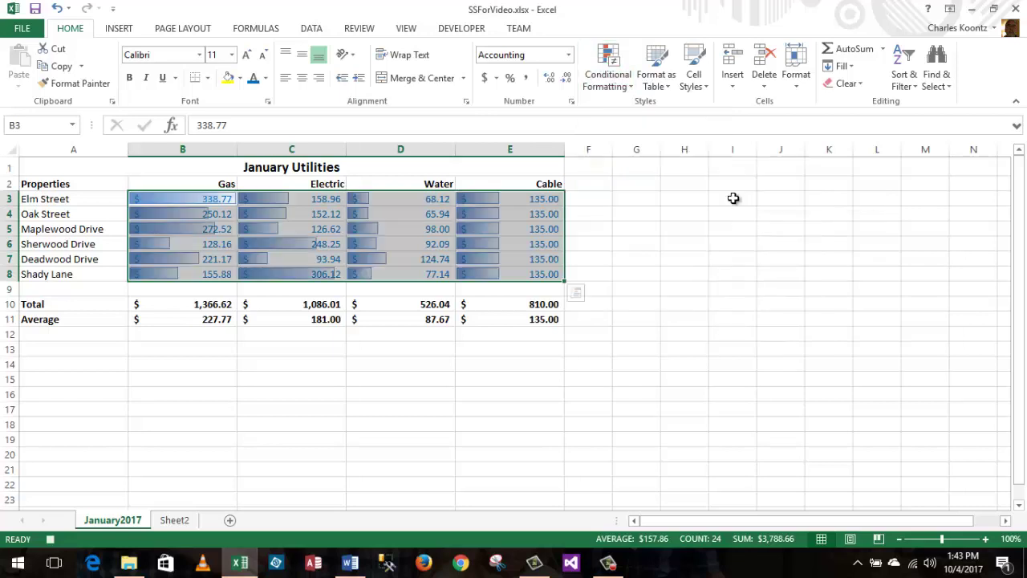
{"action": "left_click", "coordinate": [674, 384]}
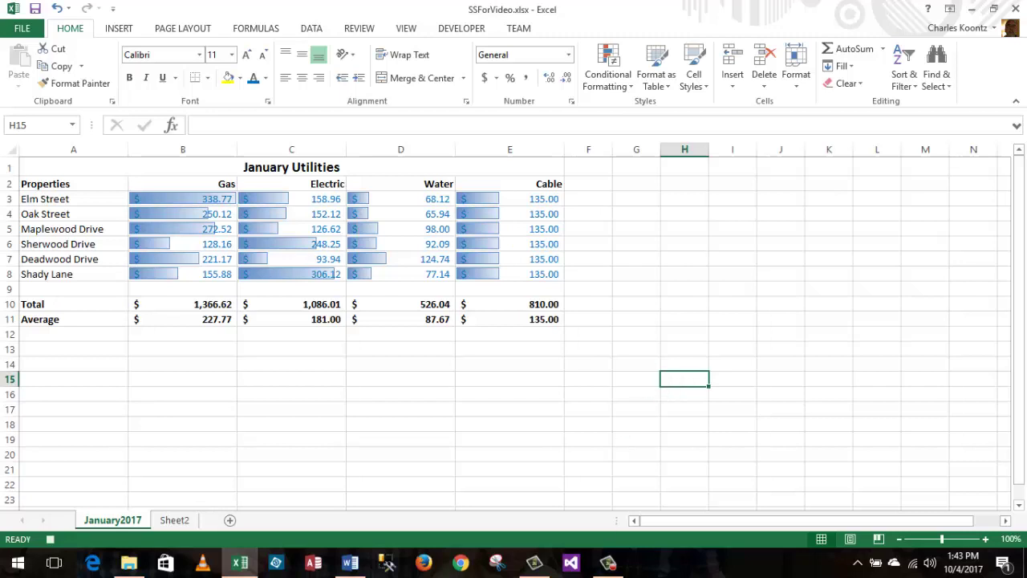
Stop recording the macro
{"action": "mouse_move", "coordinate": [608, 562]}
{"action": "left_click", "coordinate": [459, 33]}
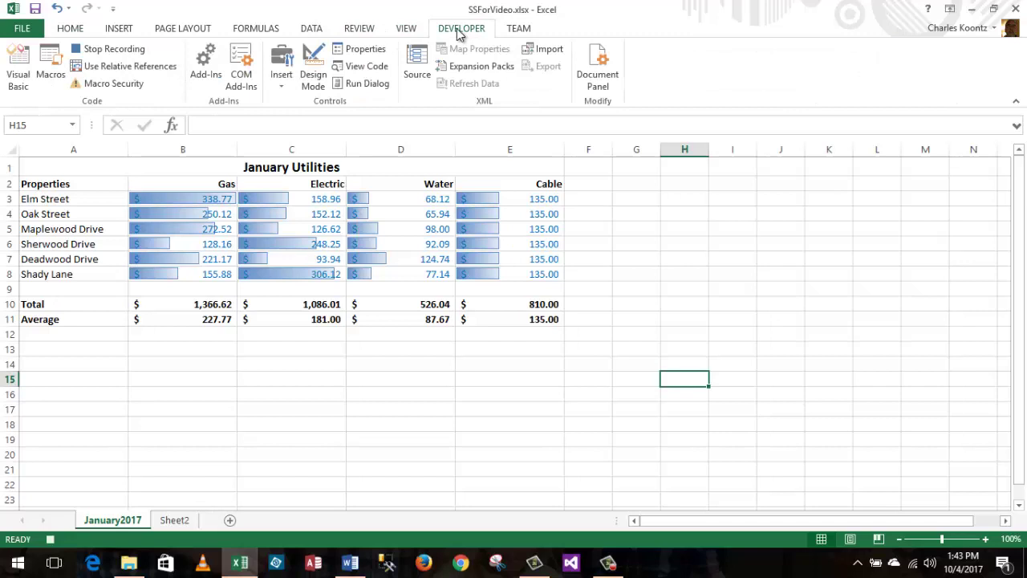
{"action": "left_click", "coordinate": [114, 49]}
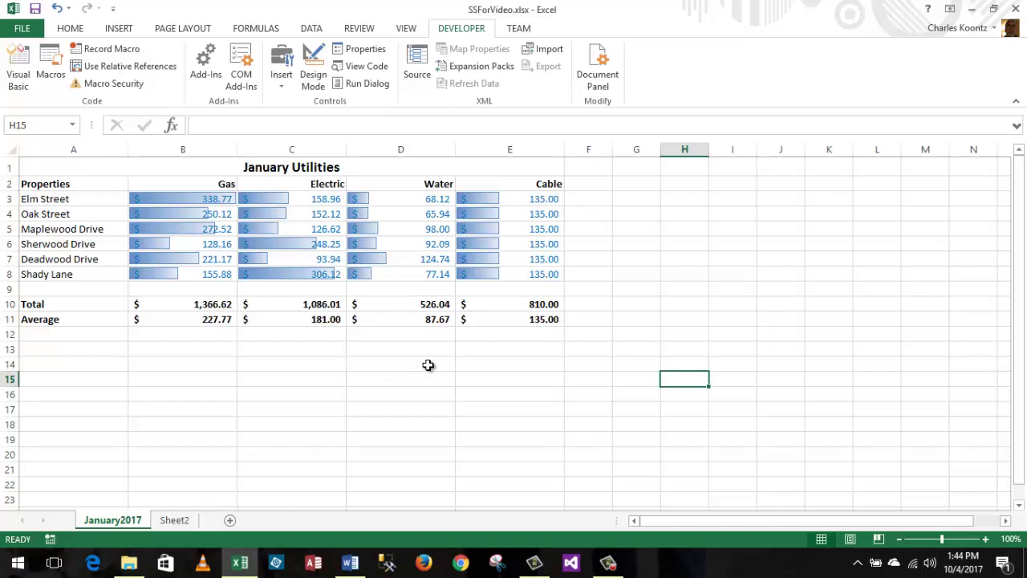
Rename the empty Sheet2 worksheet as February
{"action": "left_click", "coordinate": [185, 521]}
{"action": "right_click", "coordinate": [186, 521]}
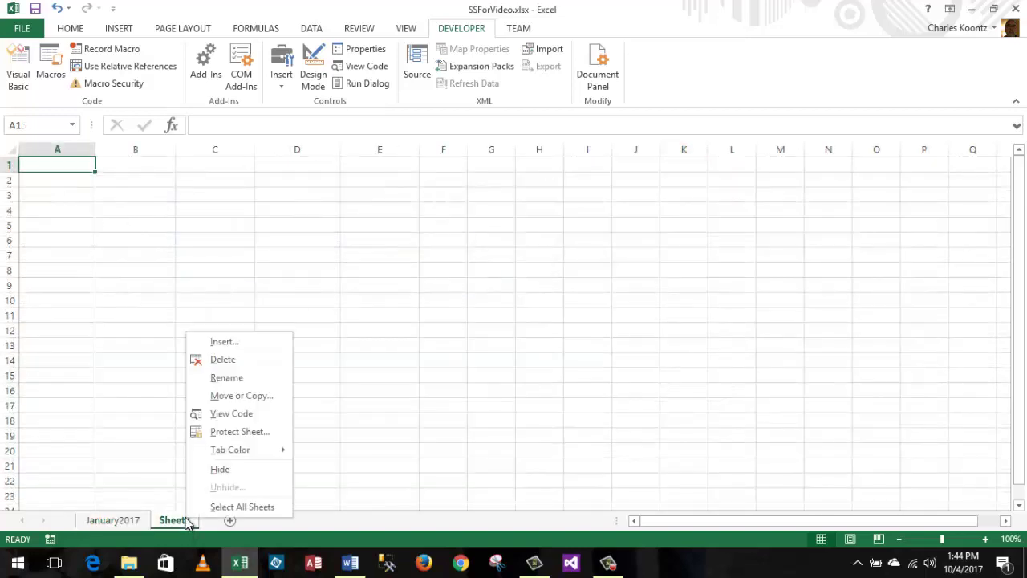
{"action": "left_click", "coordinate": [226, 378]}
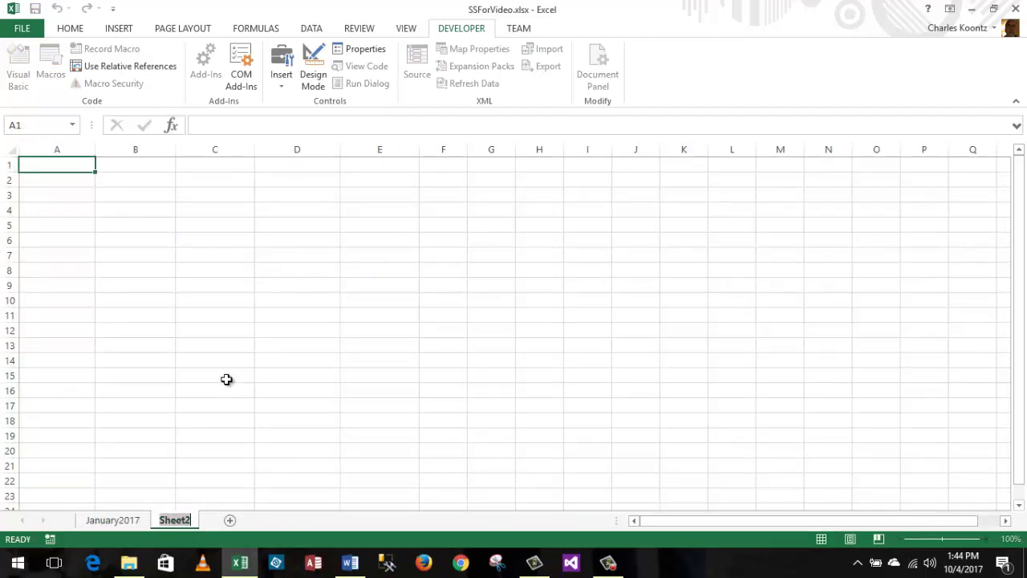
{"action": "type", "text": "Febr"}
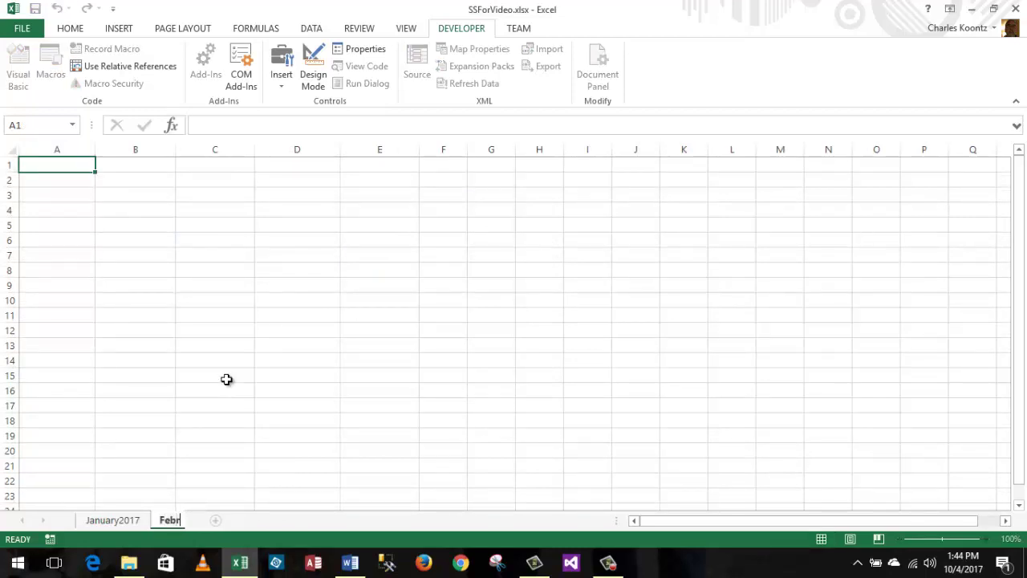
{"action": "type", "text": "uary"}
{"action": "left_click", "coordinate": [393, 357]}
Start a text import at cell A1 of the February sheet using FebExportDataForVideo.txt from the Fall2017 cpsc1100 Week7 MacroLabStarterKit folder
{"action": "left_click", "coordinate": [60, 166]}
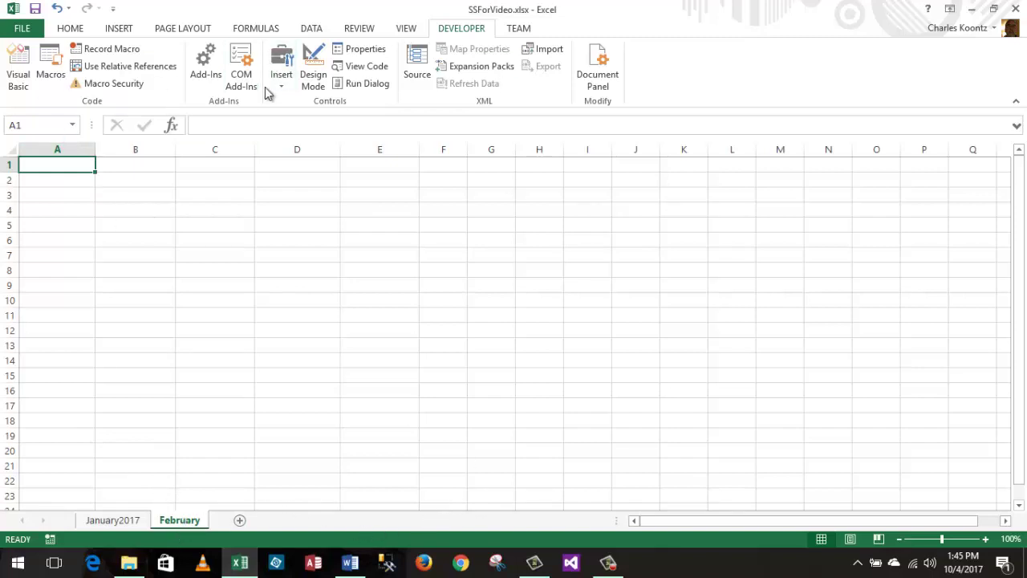
{"action": "left_click", "coordinate": [313, 30]}
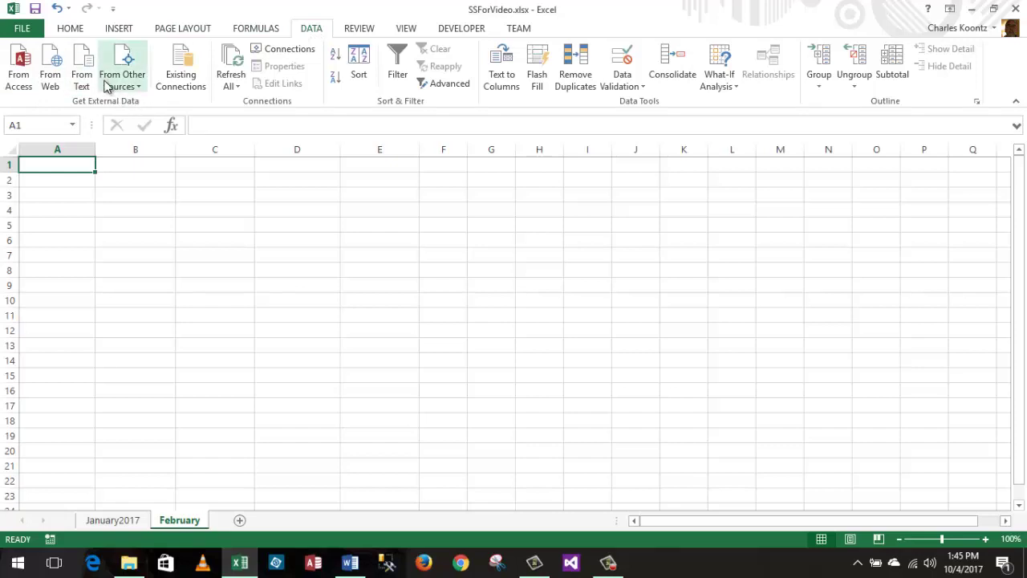
{"action": "left_click", "coordinate": [87, 60]}
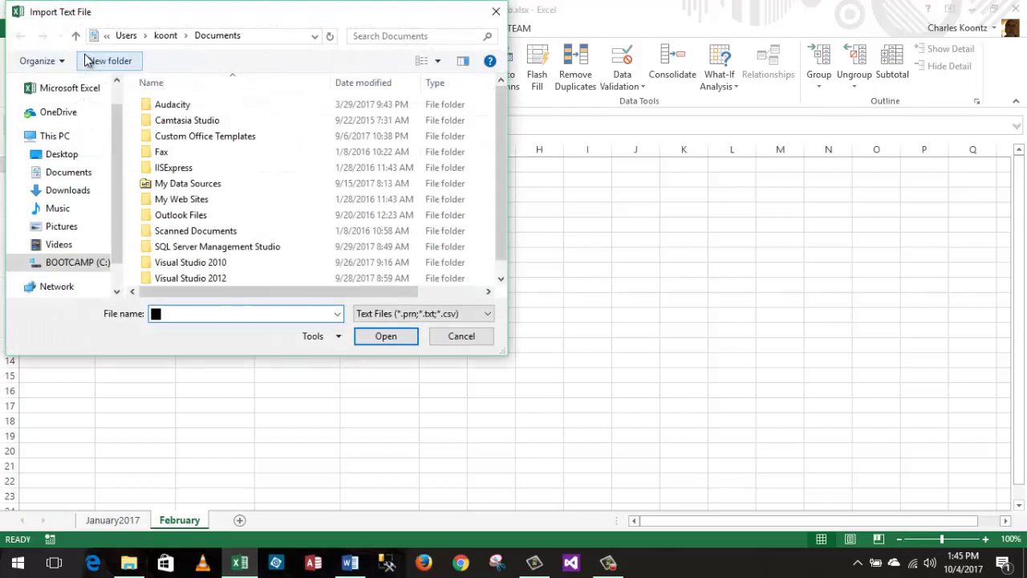
{"action": "left_click", "coordinate": [73, 263]}
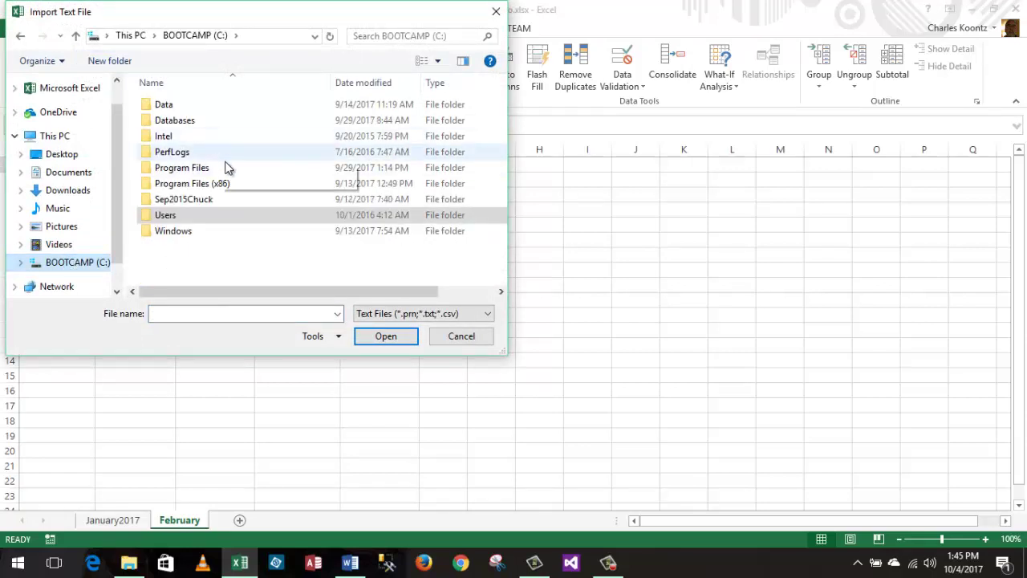
{"action": "left_click", "coordinate": [207, 200]}
{"action": "double_click", "coordinate": [207, 199]}
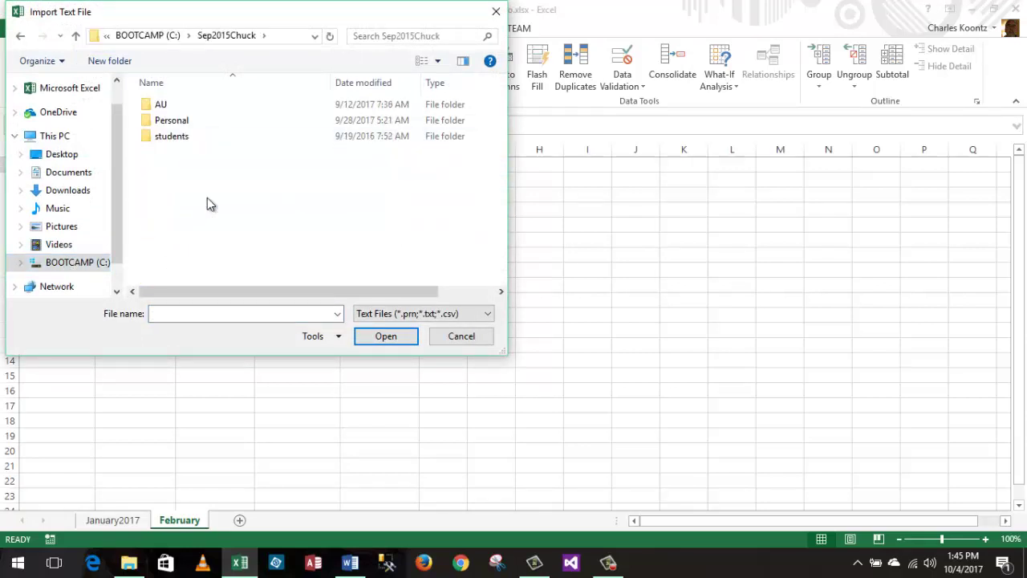
{"action": "double_click", "coordinate": [170, 106]}
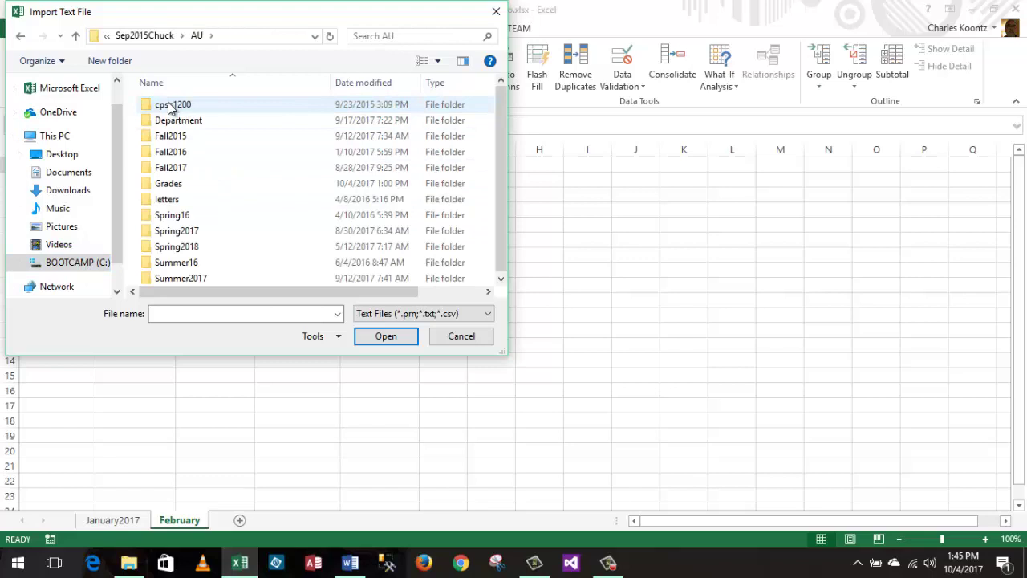
{"action": "double_click", "coordinate": [172, 169]}
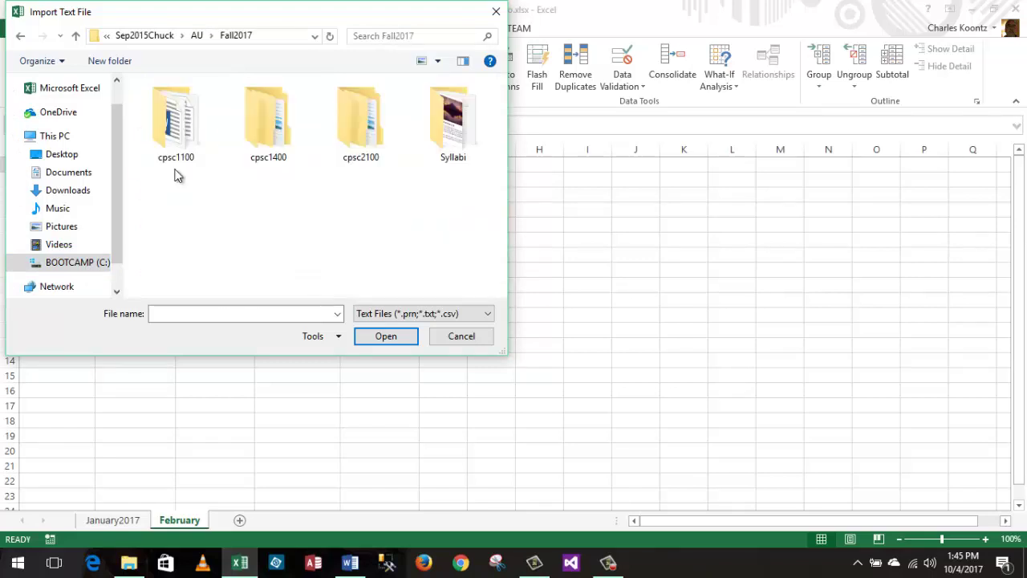
{"action": "double_click", "coordinate": [189, 131]}
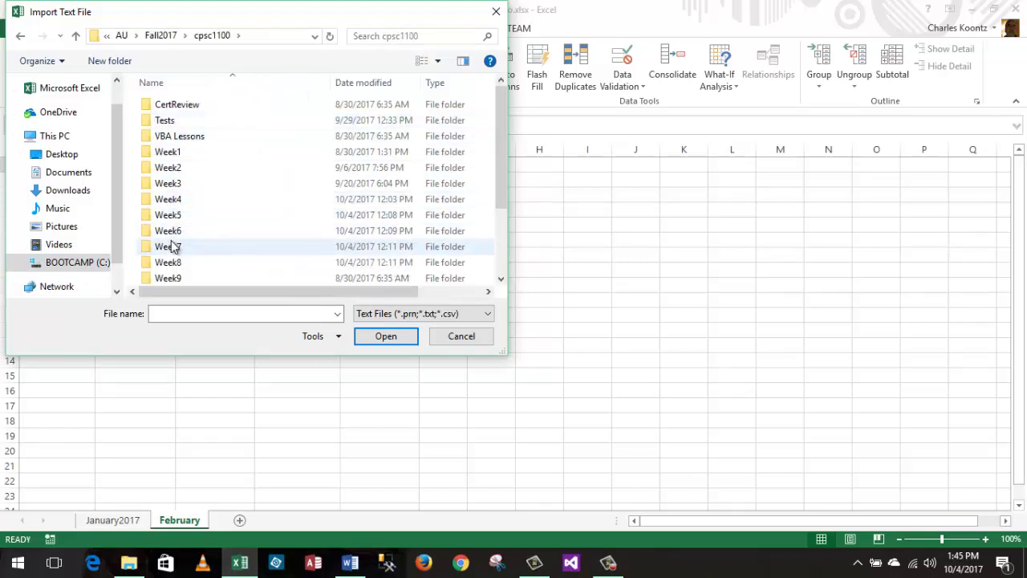
{"action": "double_click", "coordinate": [171, 243]}
{"action": "double_click", "coordinate": [186, 106]}
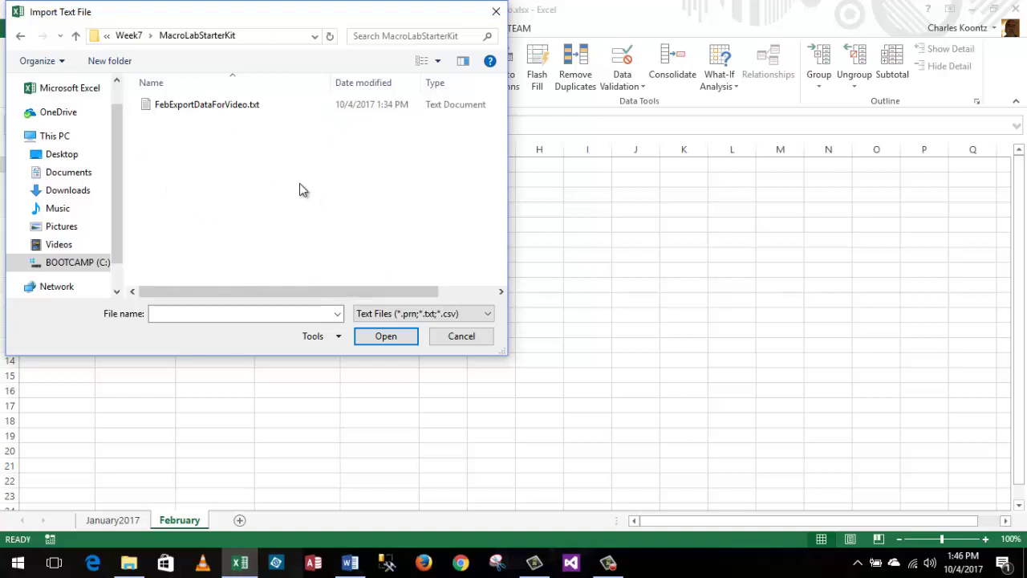
{"action": "left_click", "coordinate": [233, 103]}
{"action": "left_click", "coordinate": [386, 335]}
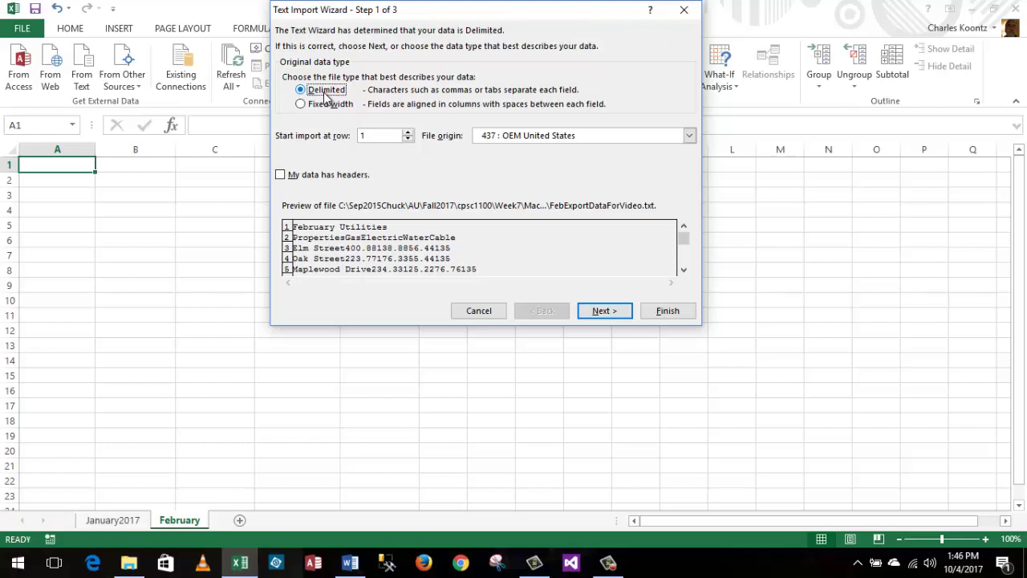
Import the text as tab-delimited data with General column format into the existing worksheet at cell A1
{"action": "left_click", "coordinate": [597, 316]}
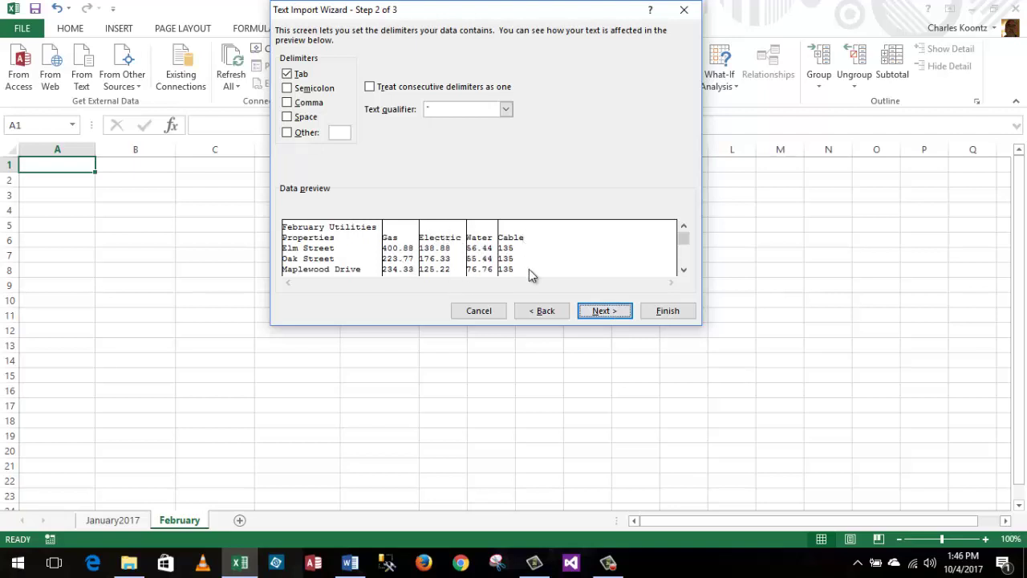
{"action": "left_click", "coordinate": [614, 315]}
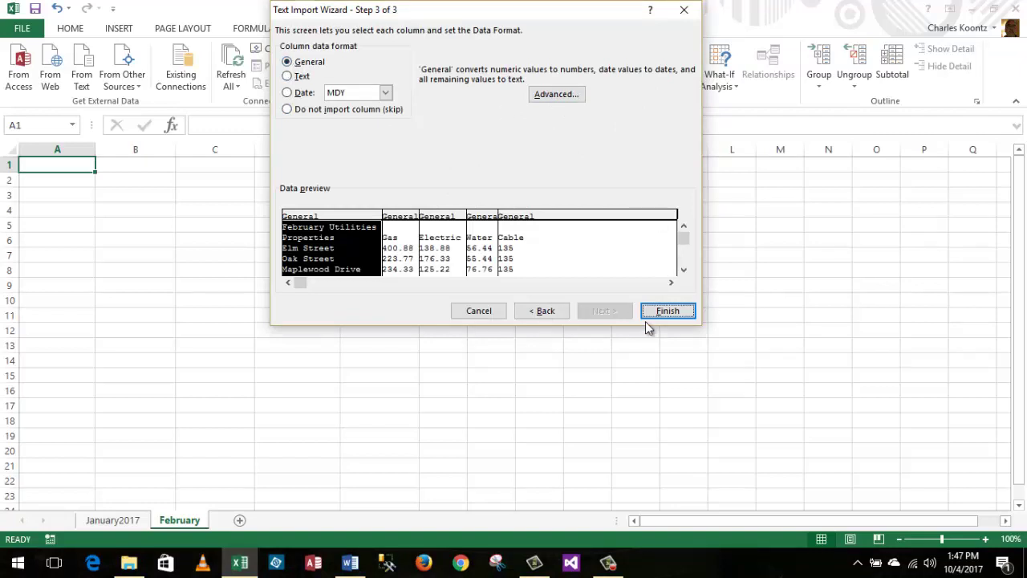
{"action": "left_click", "coordinate": [669, 311]}
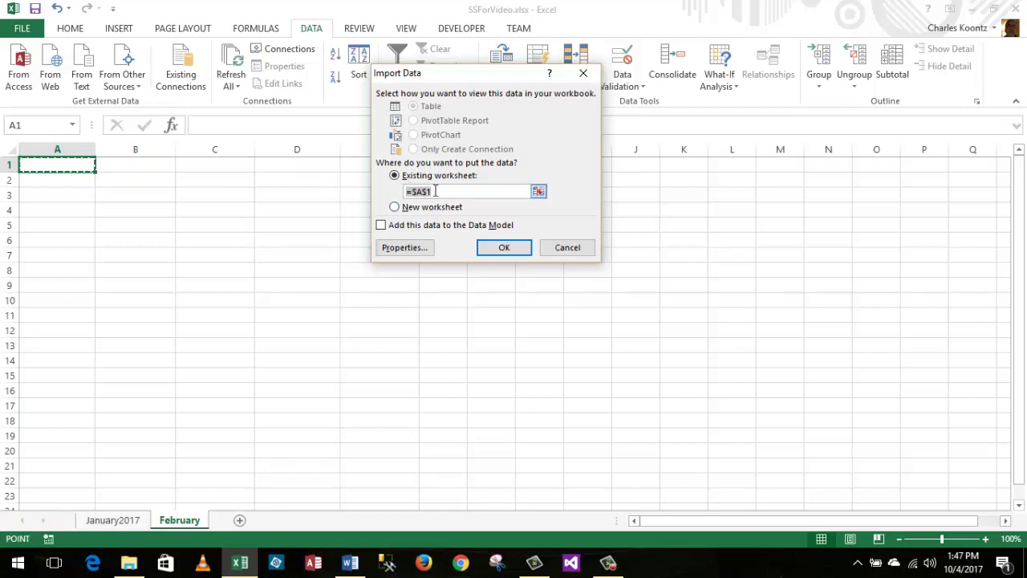
{"action": "left_click", "coordinate": [504, 248]}
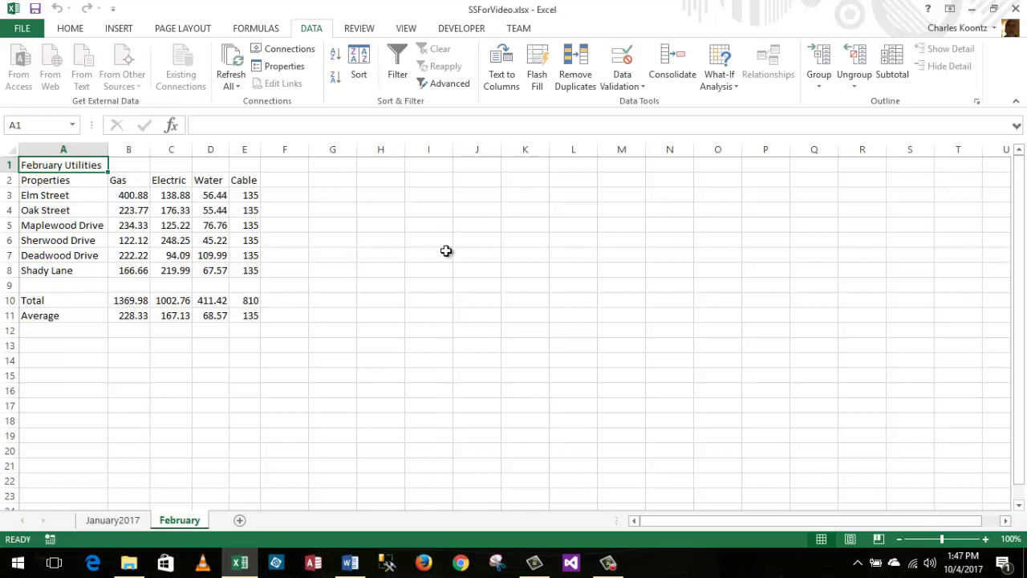
Check the formatted January2017 sheet for reference and run the MacroFormatPropertyData macro on the February sheet
{"action": "left_click", "coordinate": [110, 521]}
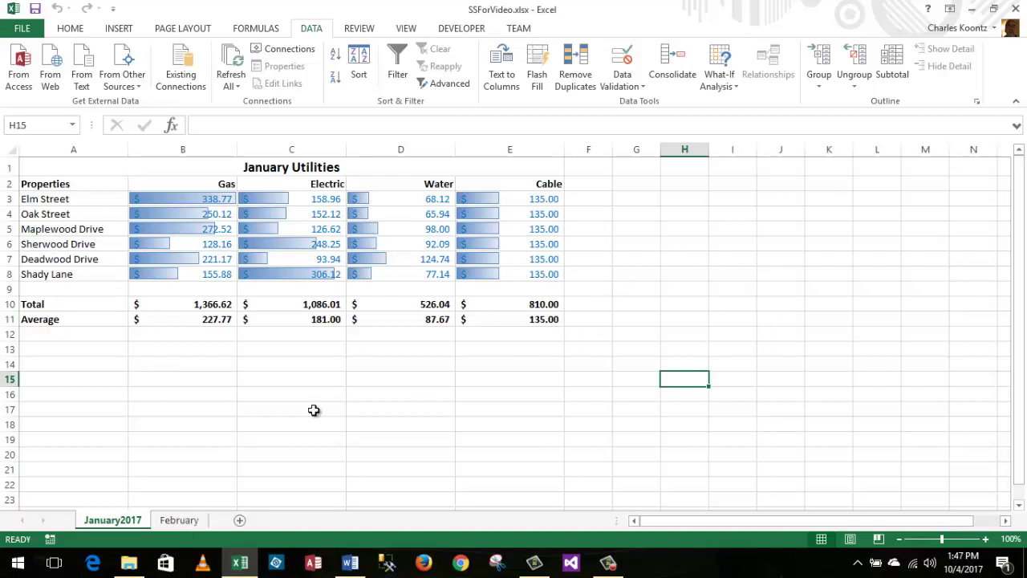
{"action": "left_click", "coordinate": [180, 519]}
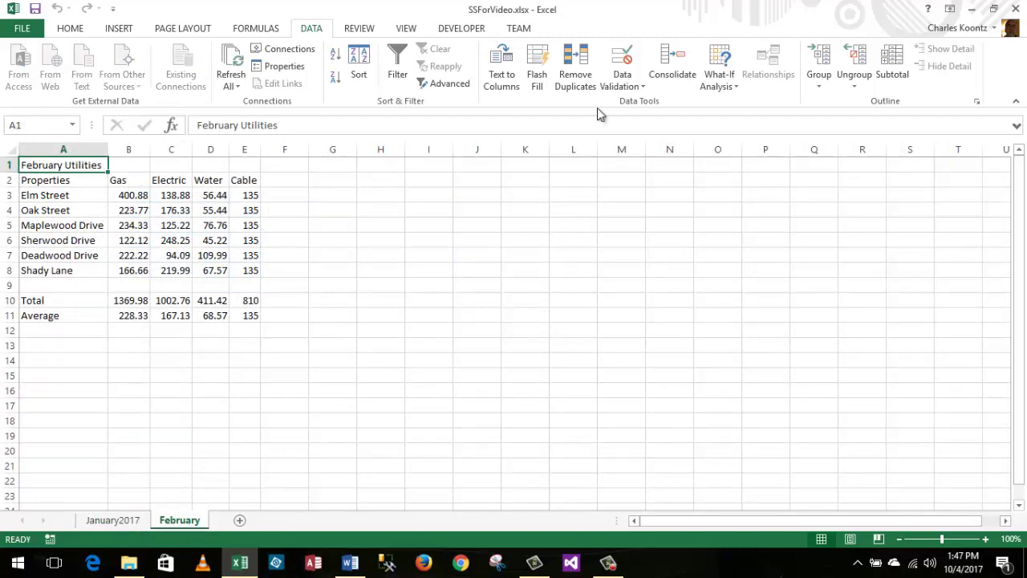
{"action": "left_click", "coordinate": [460, 29]}
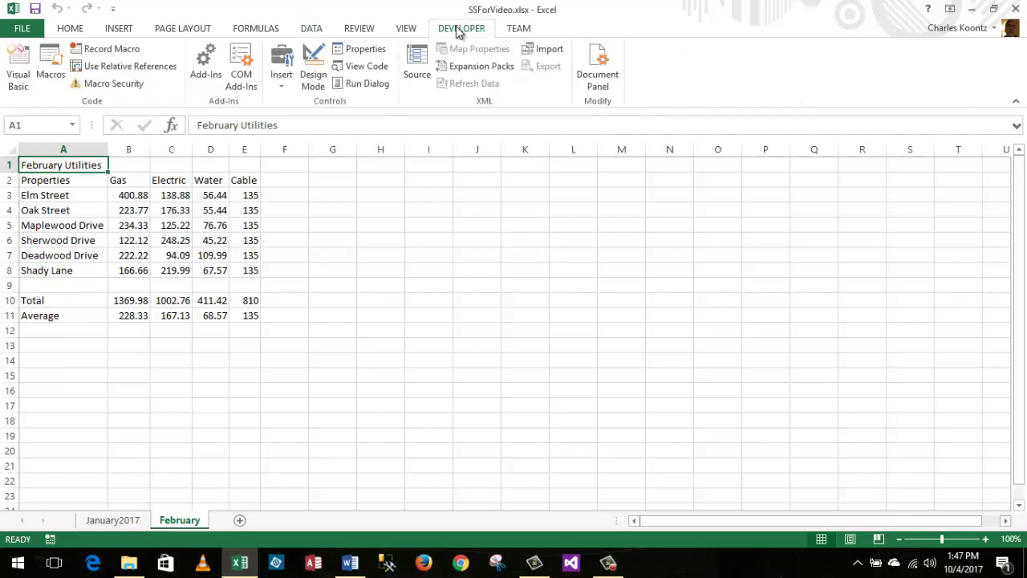
{"action": "left_click", "coordinate": [50, 56]}
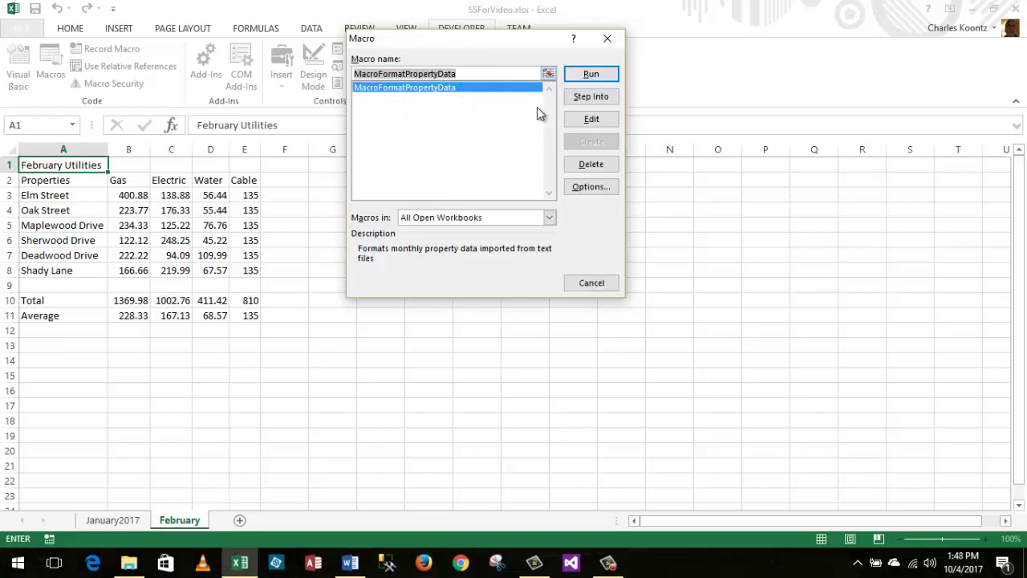
{"action": "left_click", "coordinate": [591, 75]}
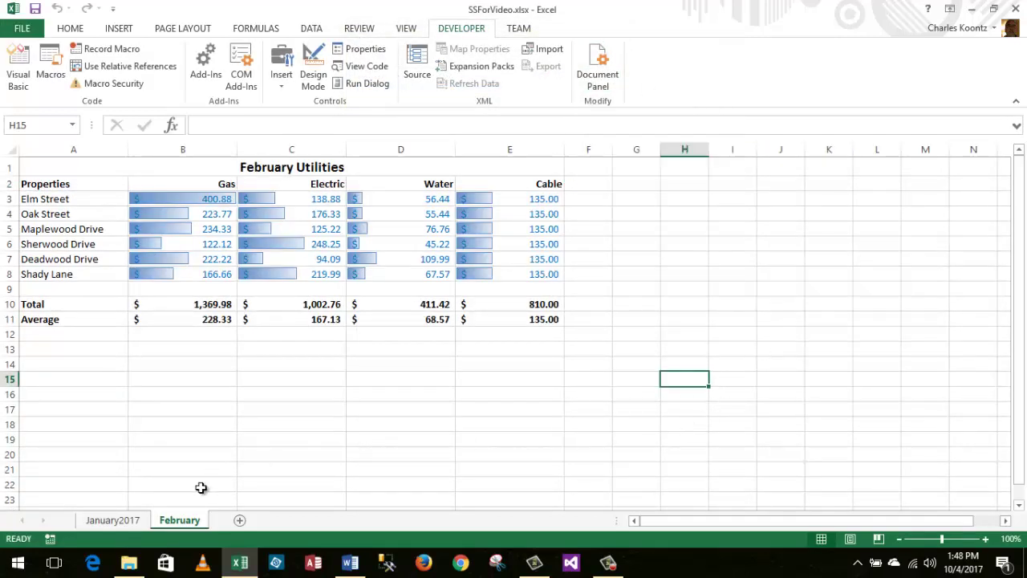
Compare the formatting of the utilities data on the January2017 and February worksheets
{"action": "left_click", "coordinate": [119, 522]}
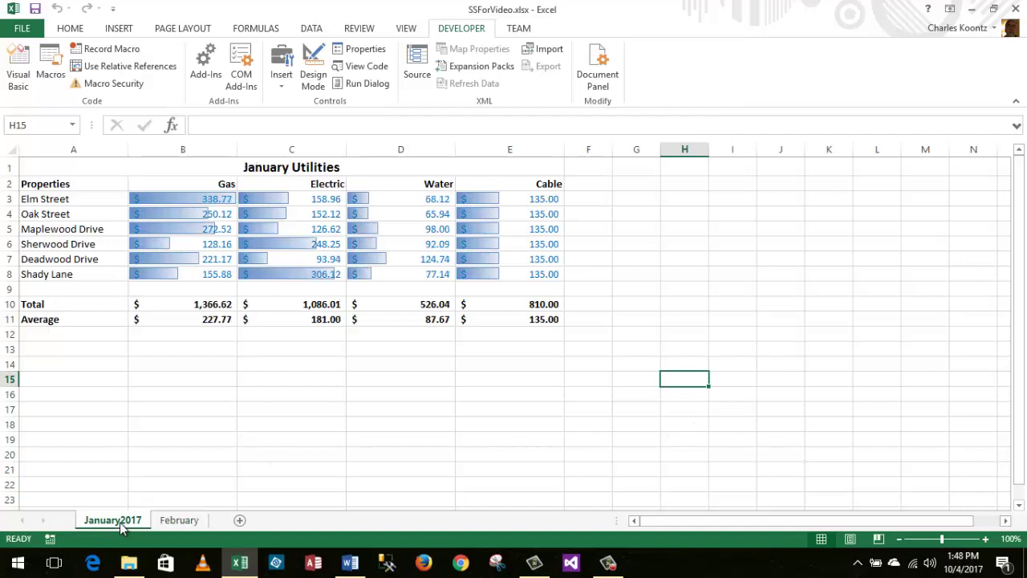
{"action": "left_click", "coordinate": [190, 521]}
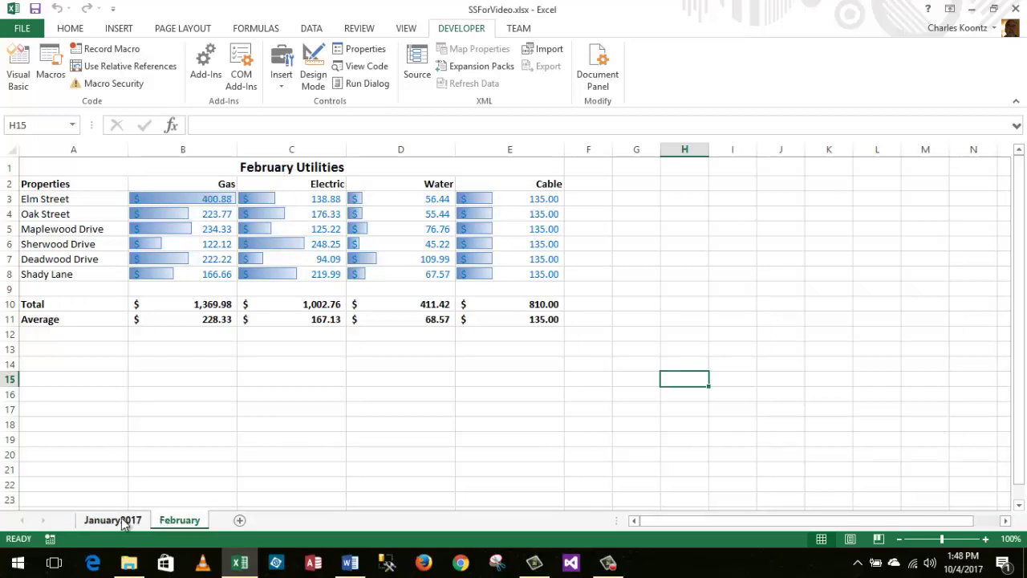
{"action": "left_click", "coordinate": [120, 521]}
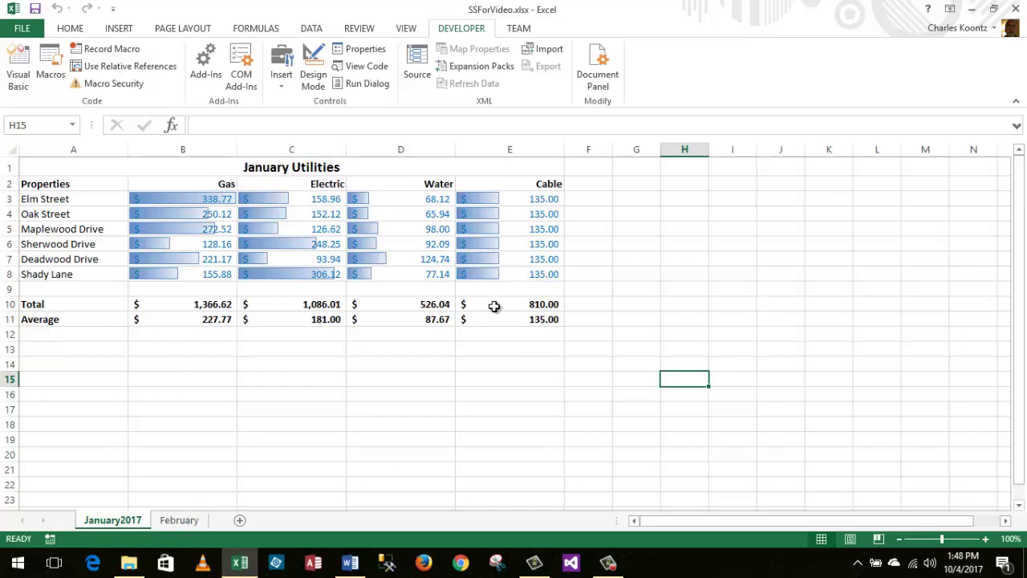
{"action": "left_click", "coordinate": [181, 521]}
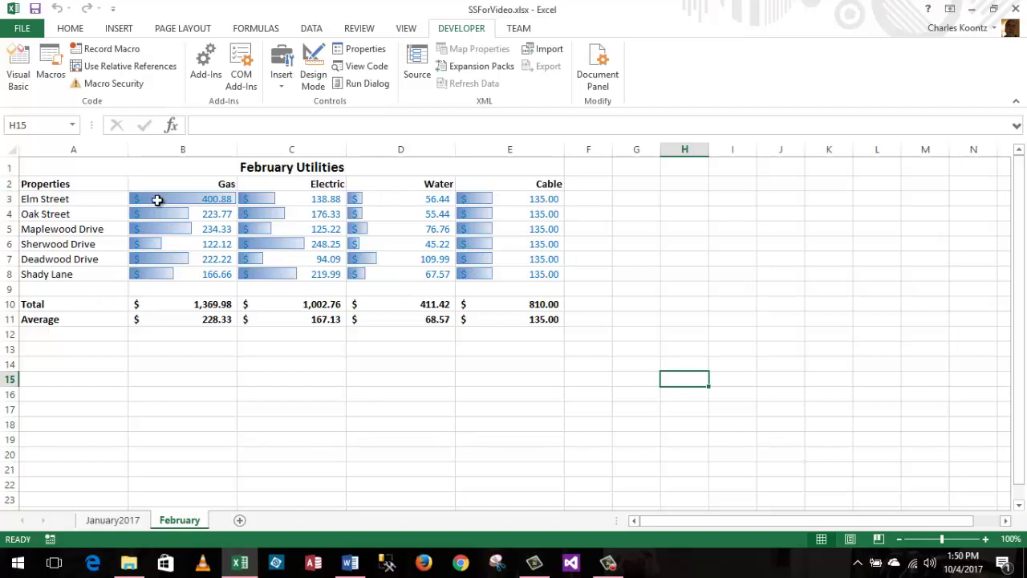
{"action": "left_click", "coordinate": [115, 523]}
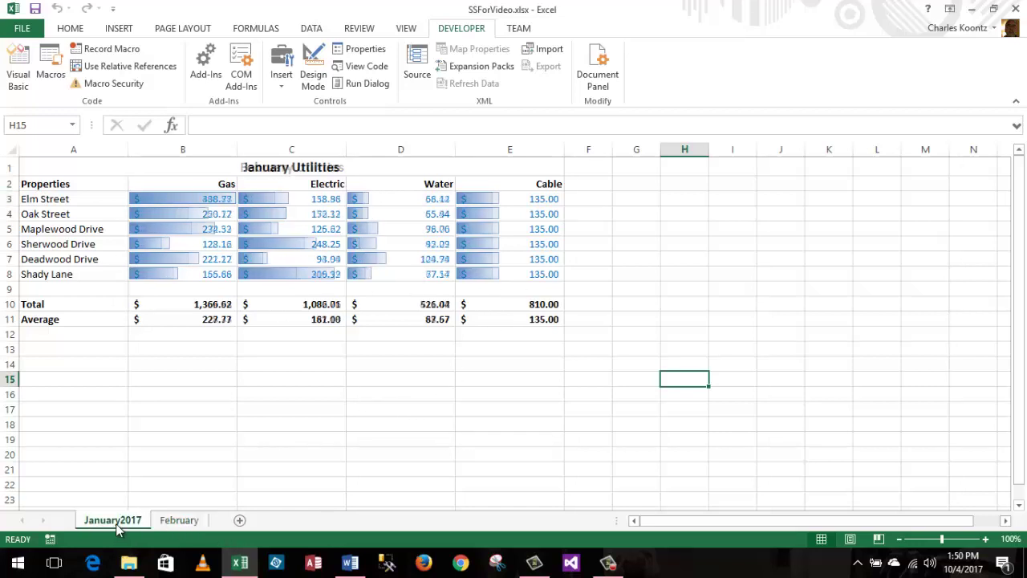